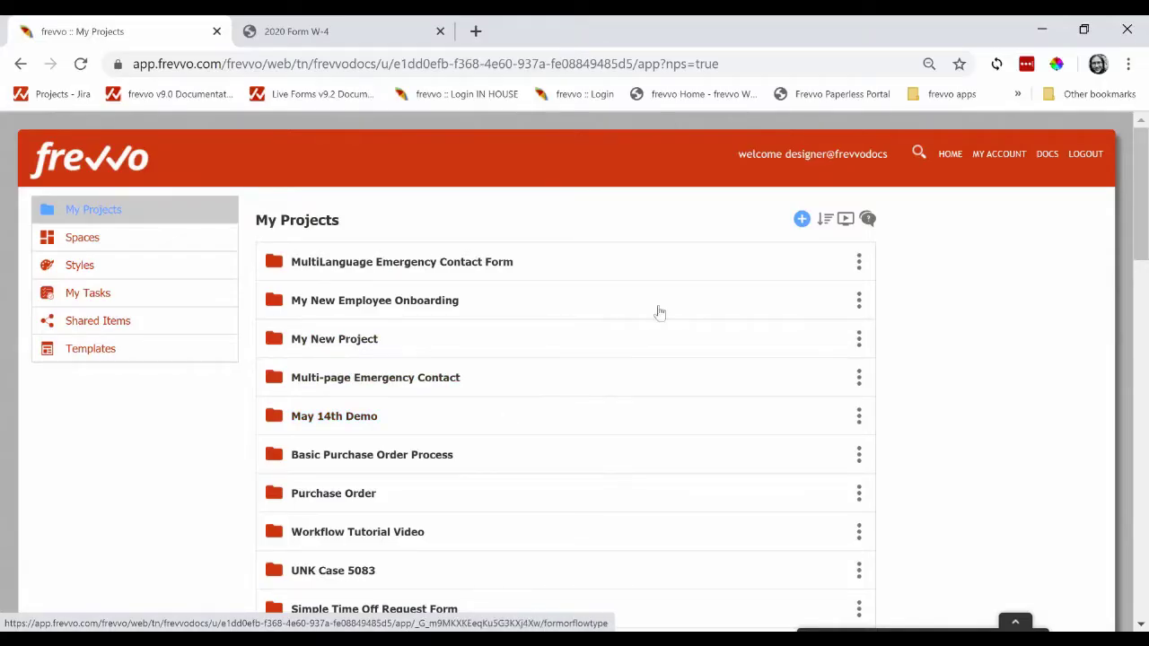
Step: Install the prebuilt 'Generate Federal and State W-4s' template, found by searching 'employee'
click(800, 222)
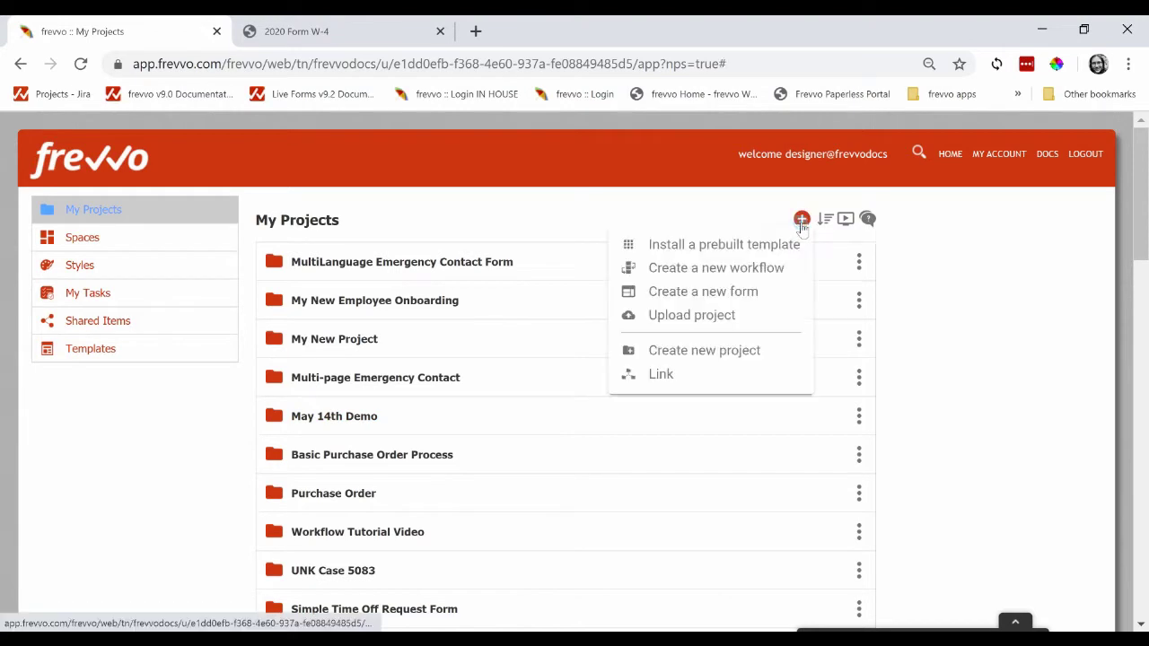
click(764, 245)
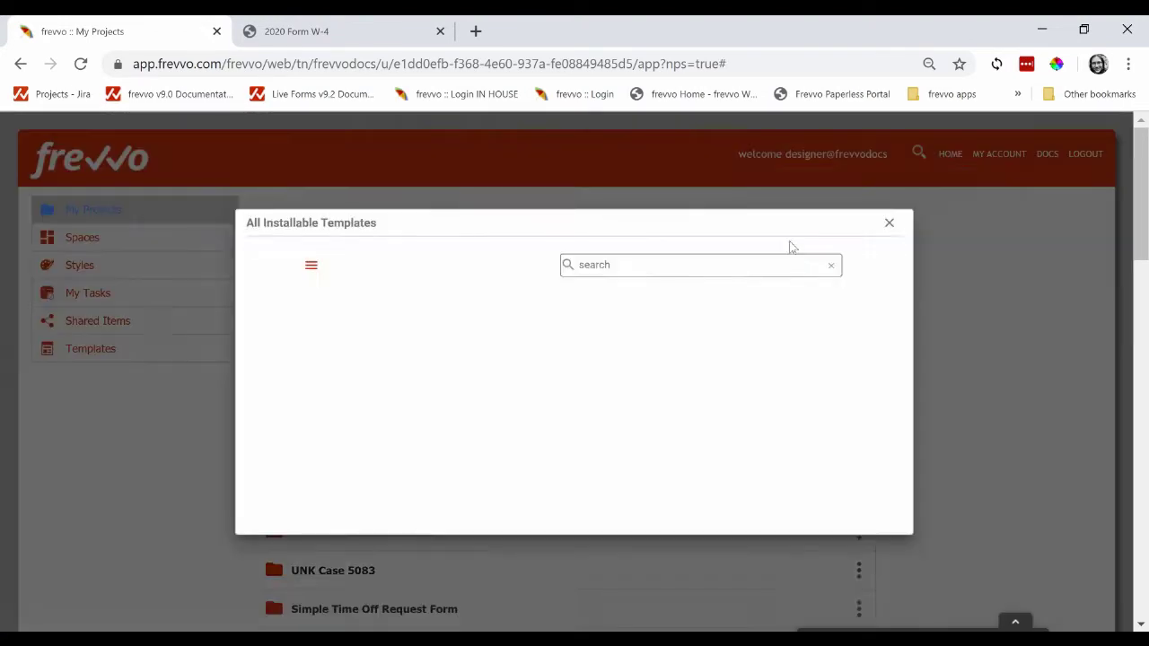
text(employee)
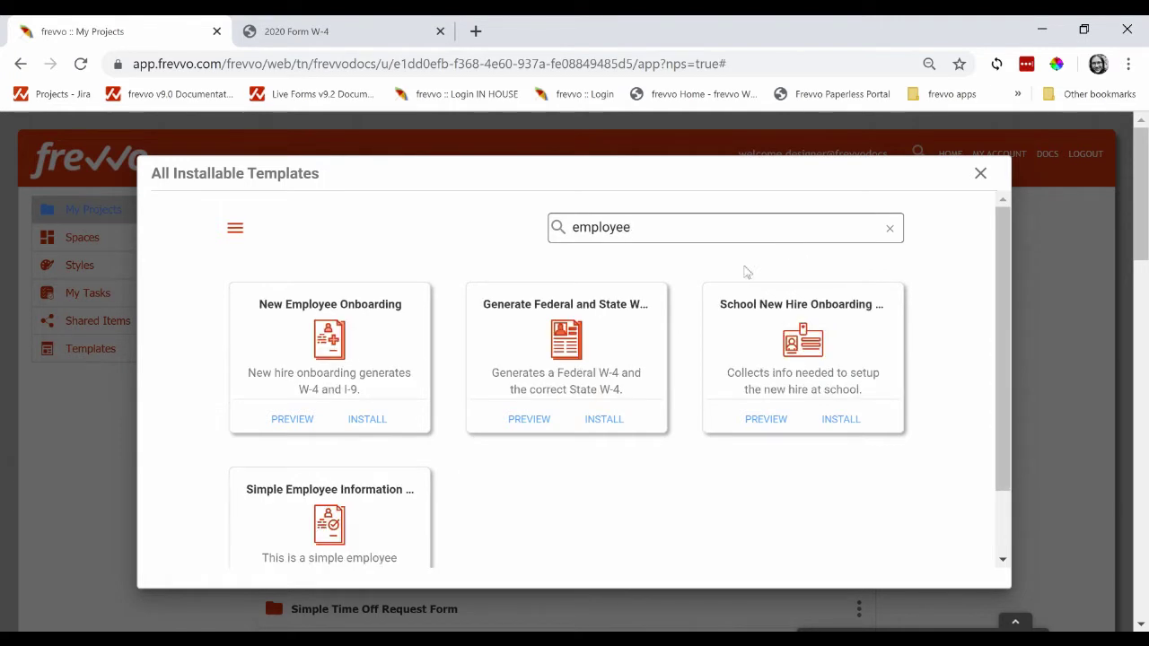
click(608, 419)
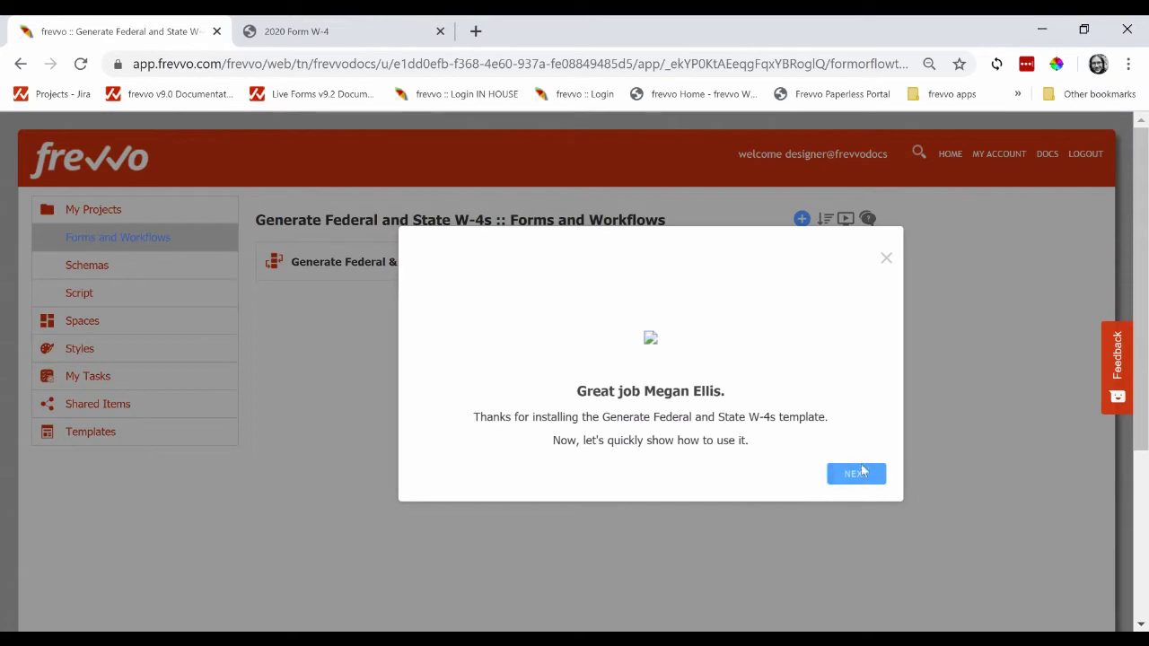
Step: Open the W-4 workflow in Flow Designer and review its steps from Employee Information to Confirmation
click(886, 257)
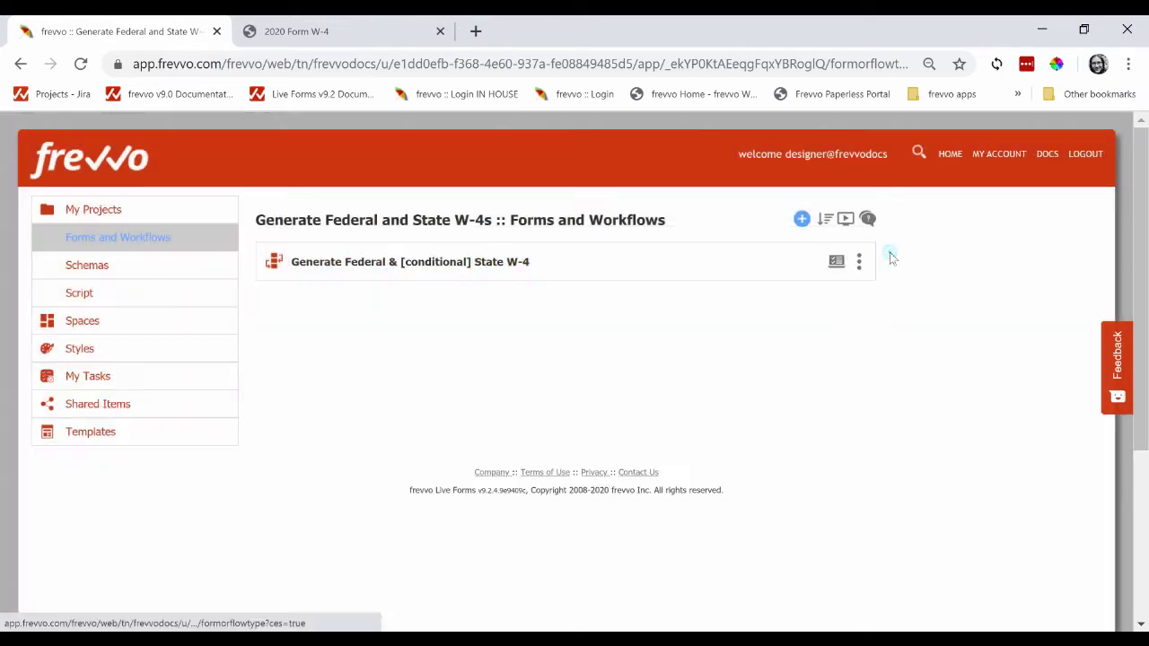
click(372, 268)
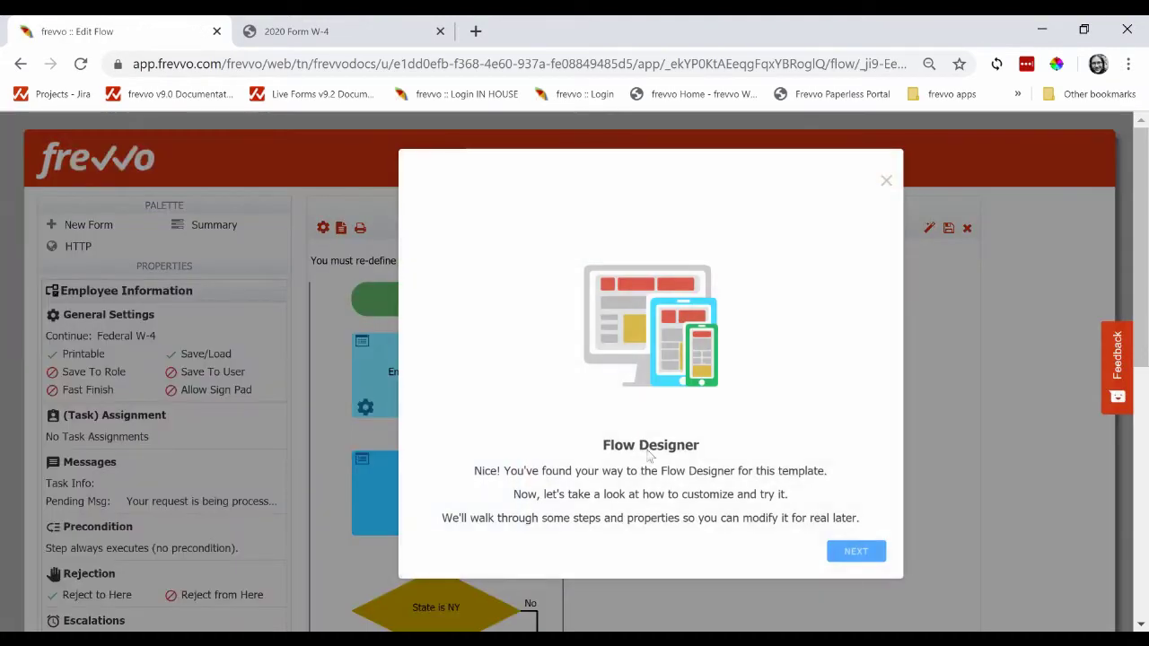
click(886, 181)
scroll(579, 471, down, 2)
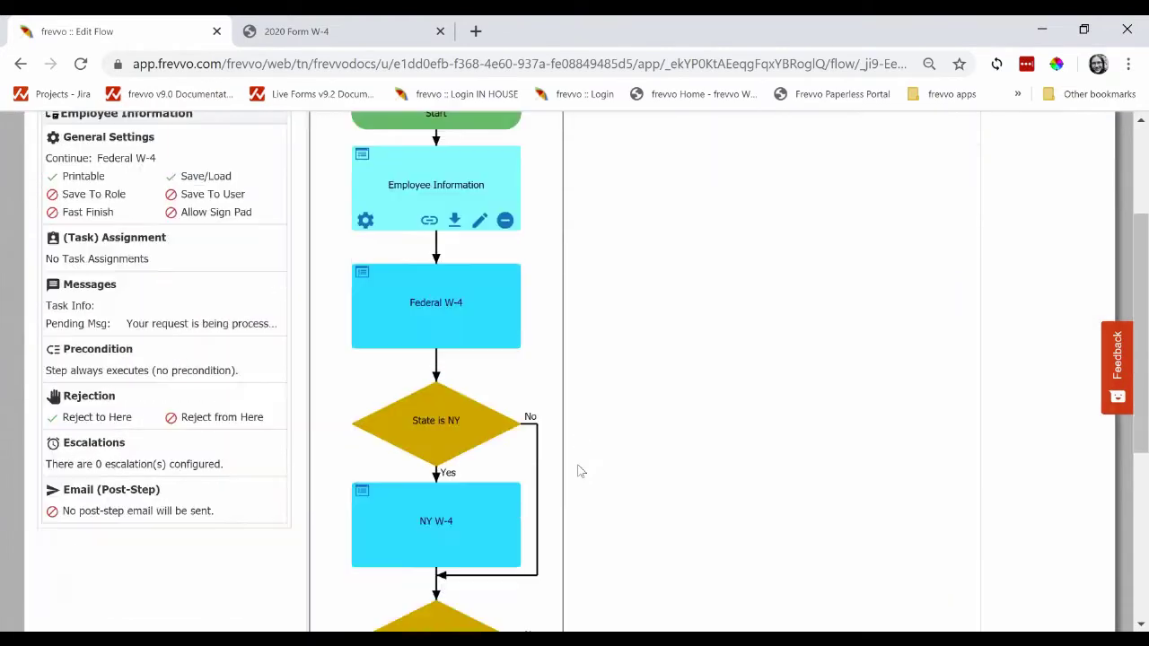
scroll(579, 470, down, 1)
scroll(579, 471, down, 2)
scroll(579, 470, down, 1)
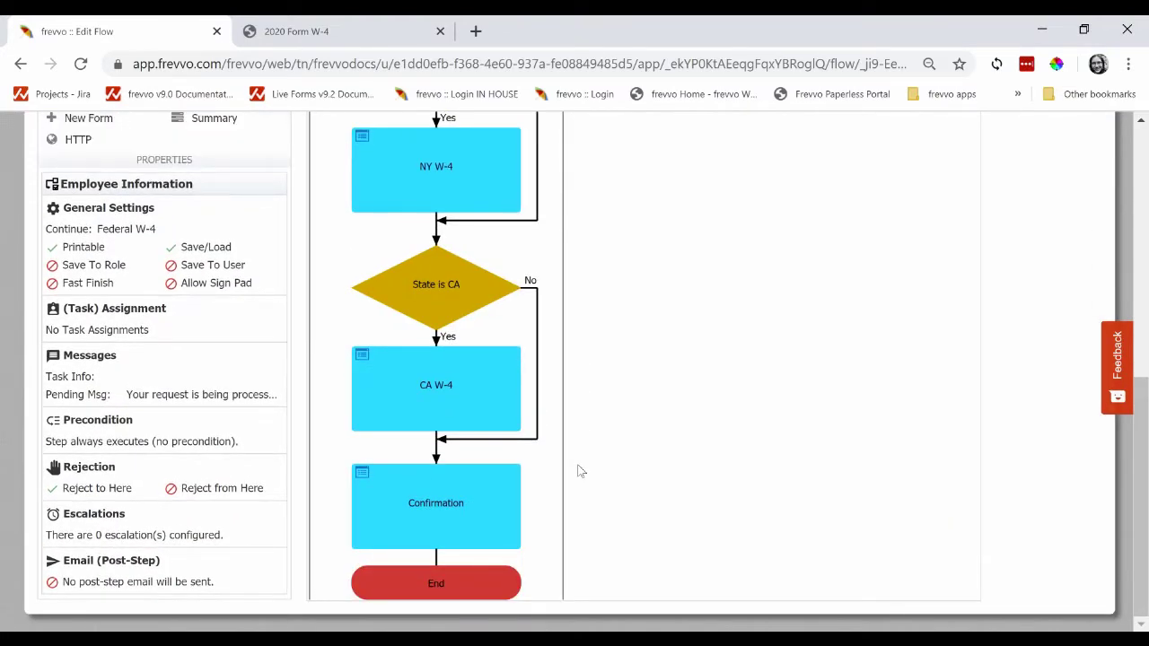
scroll(579, 470, up, 2)
scroll(579, 471, up, 2)
scroll(579, 470, up, 1)
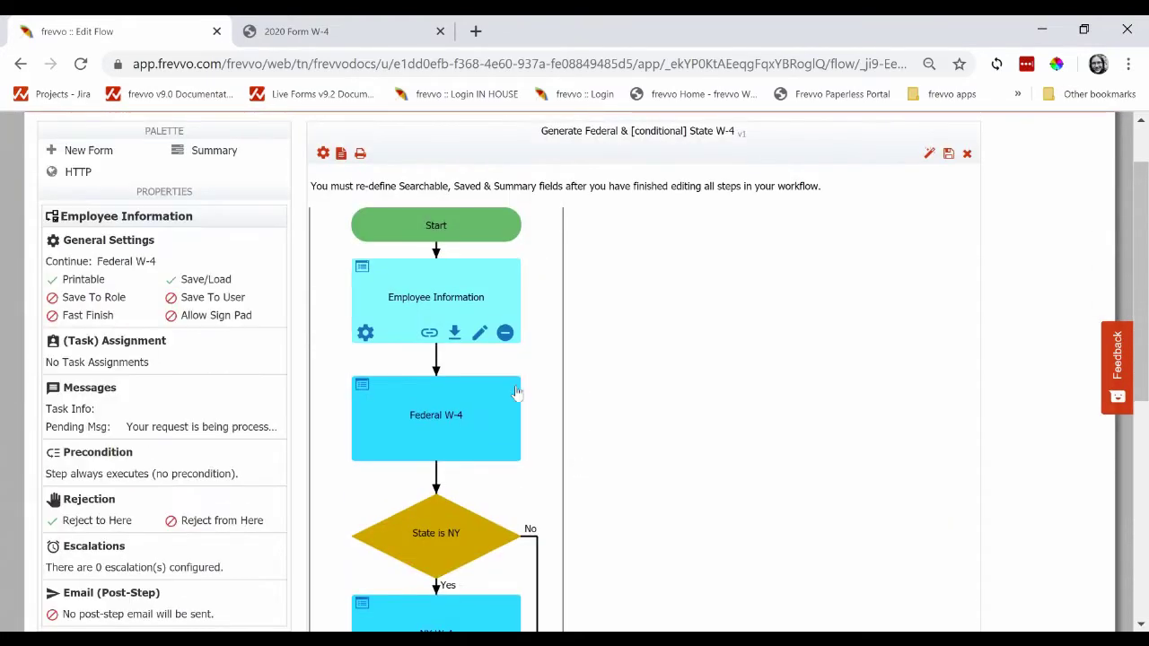
click(481, 334)
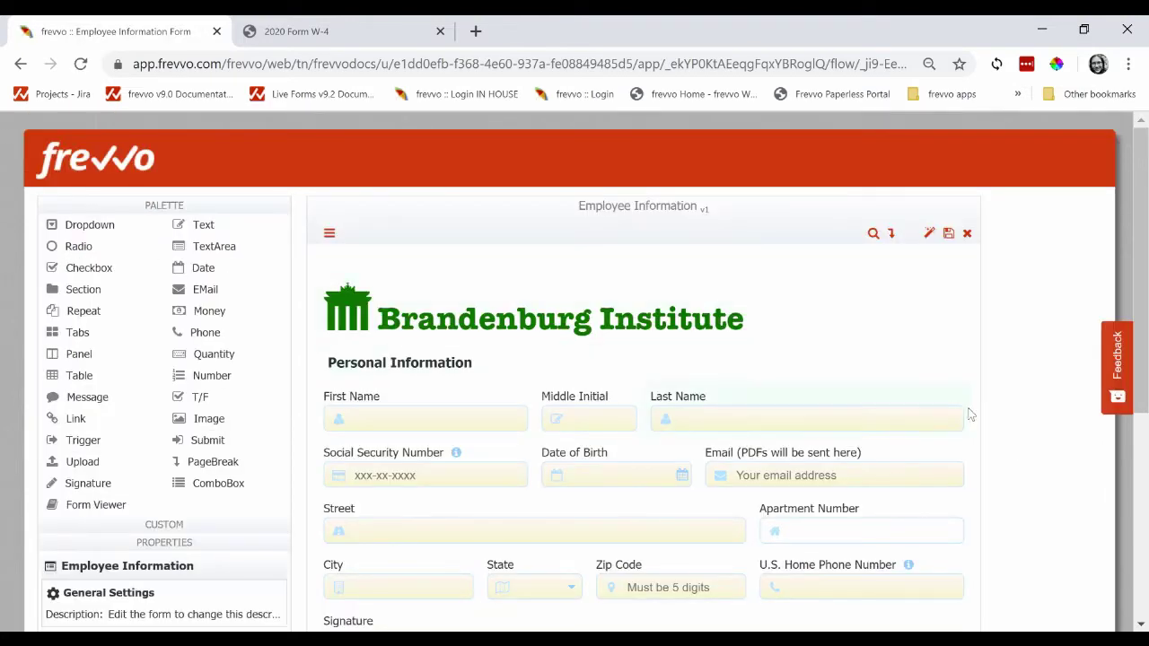
scroll(1021, 455, down, 1)
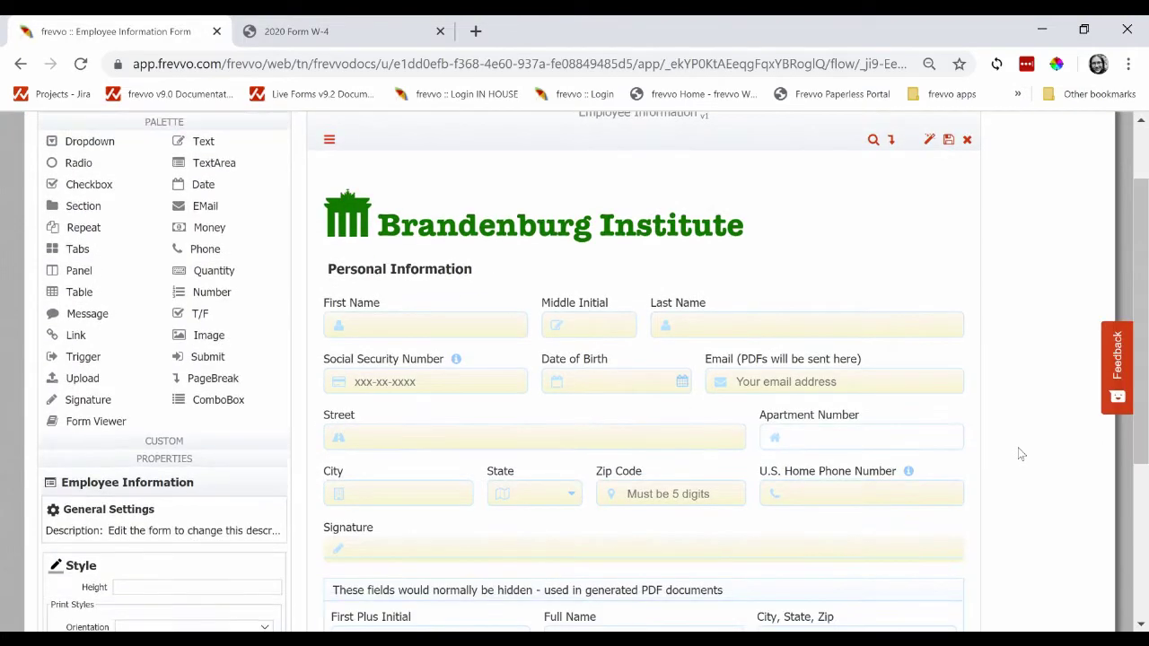
scroll(1021, 454, down, 1)
scroll(1021, 454, down, 1)
scroll(1020, 455, down, 1)
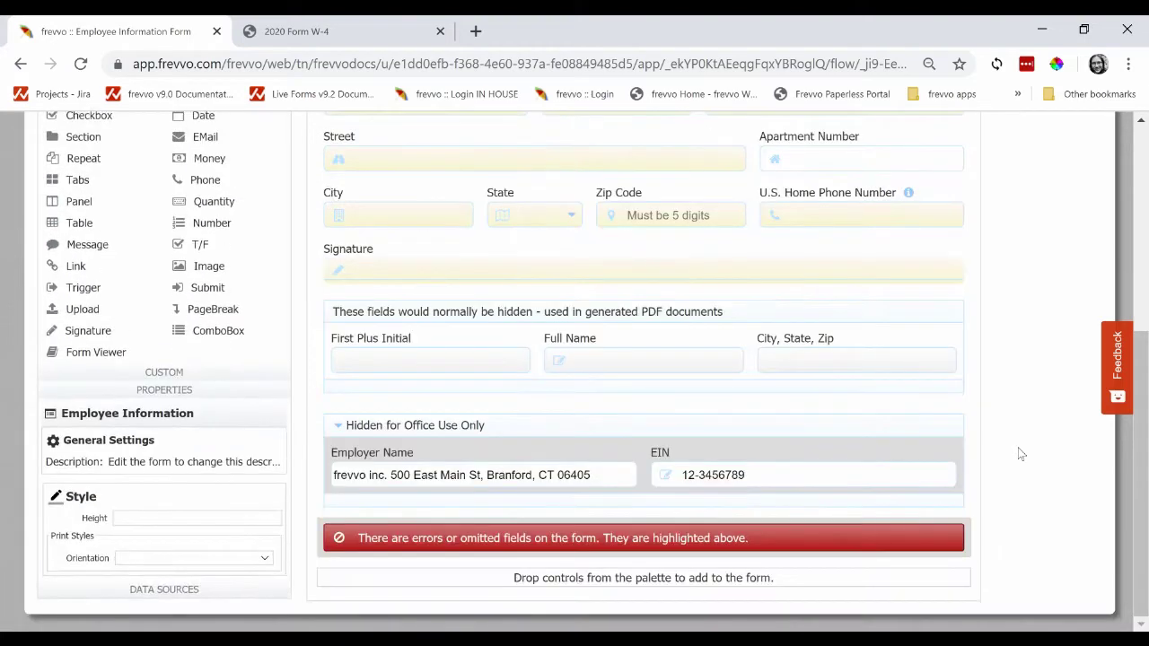
scroll(1020, 455, up, 1)
scroll(1021, 454, up, 1)
scroll(1021, 454, up, 1)
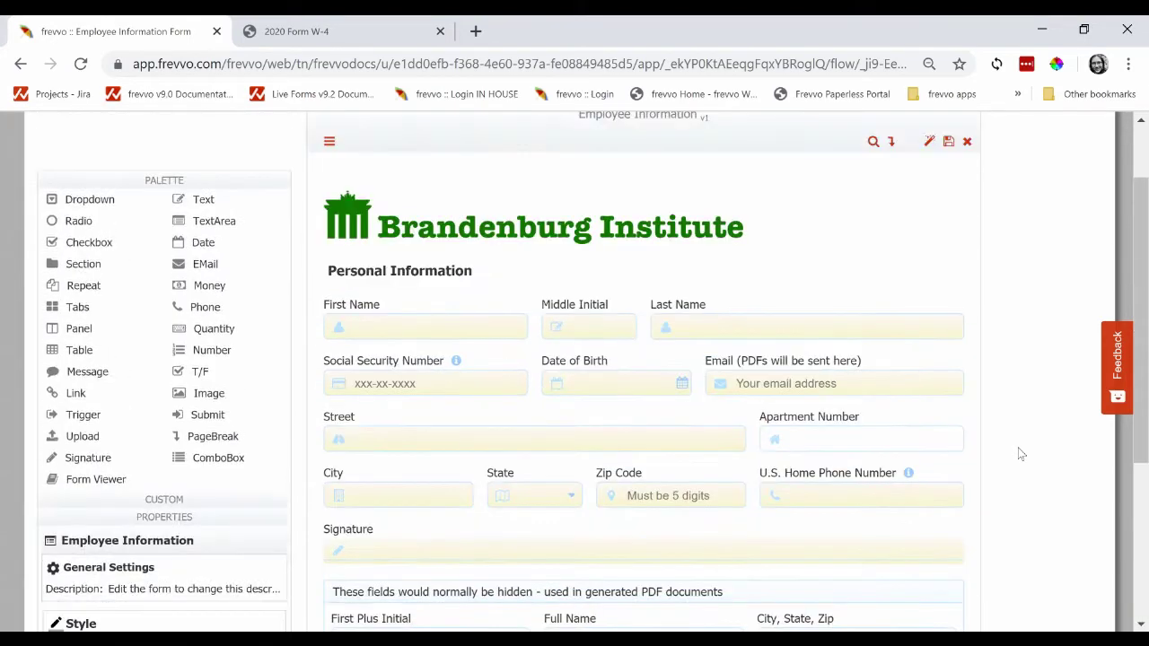
scroll(1021, 455, up, 1)
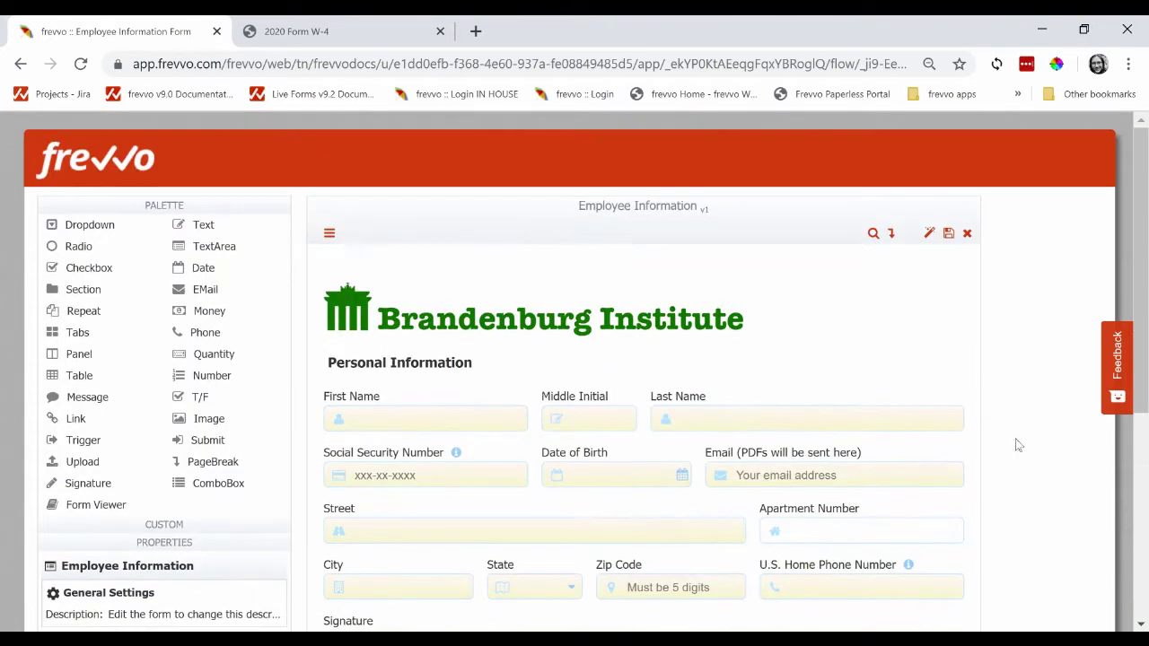
click(949, 235)
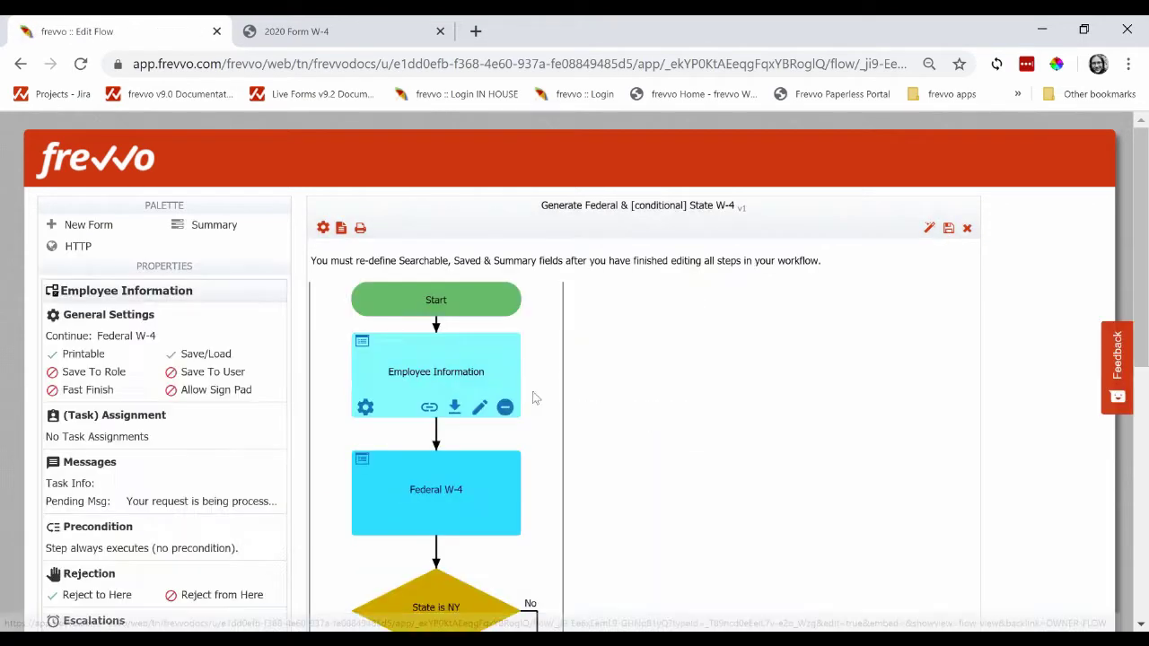
Step: Edit the Federal W-4 step's 2020 W4 Form and review it from Personal Information to Employer Info
click(464, 508)
click(478, 530)
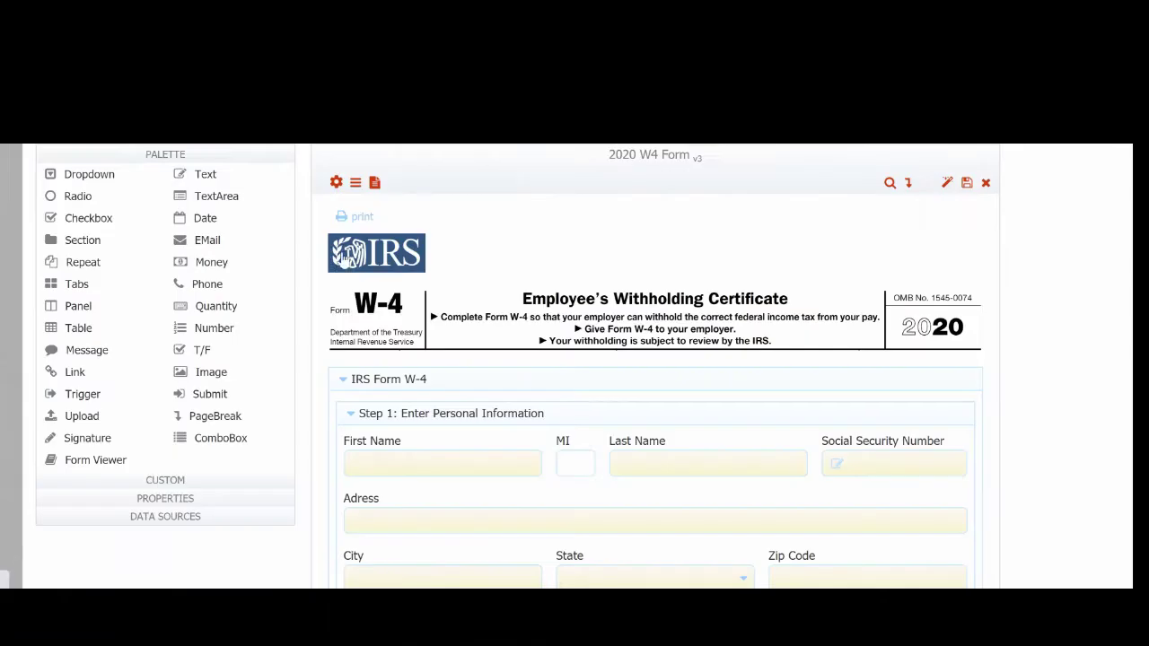
scroll(1029, 307, down, 1)
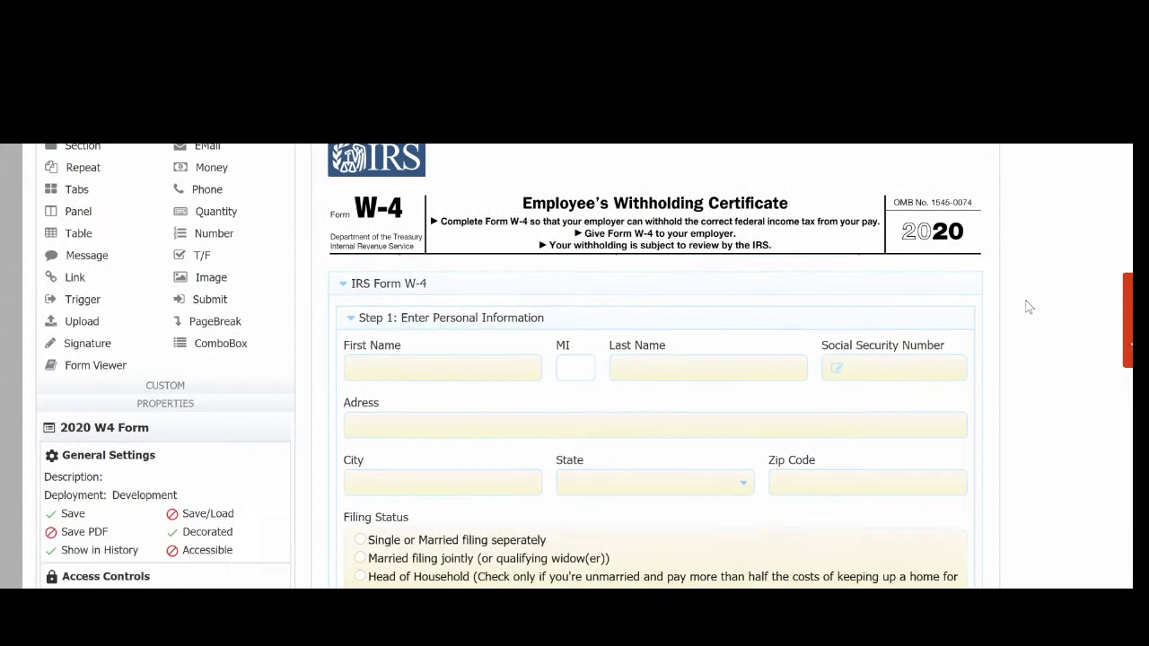
scroll(1029, 307, down, 1)
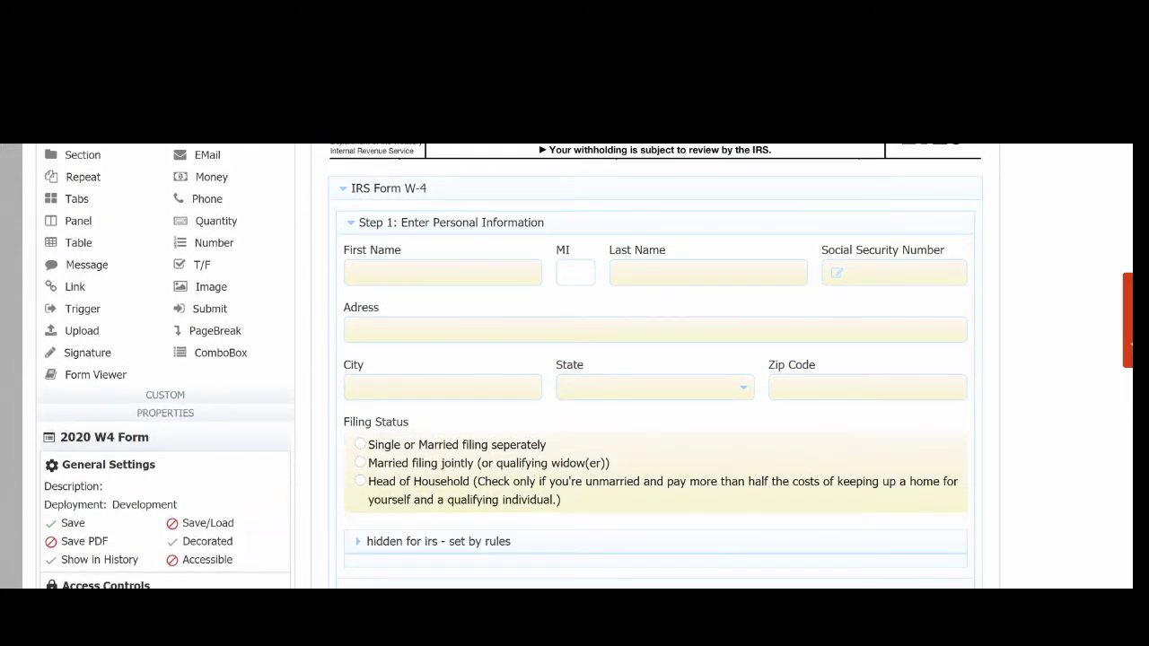
scroll(655, 367, down, 1)
scroll(655, 366, down, 1)
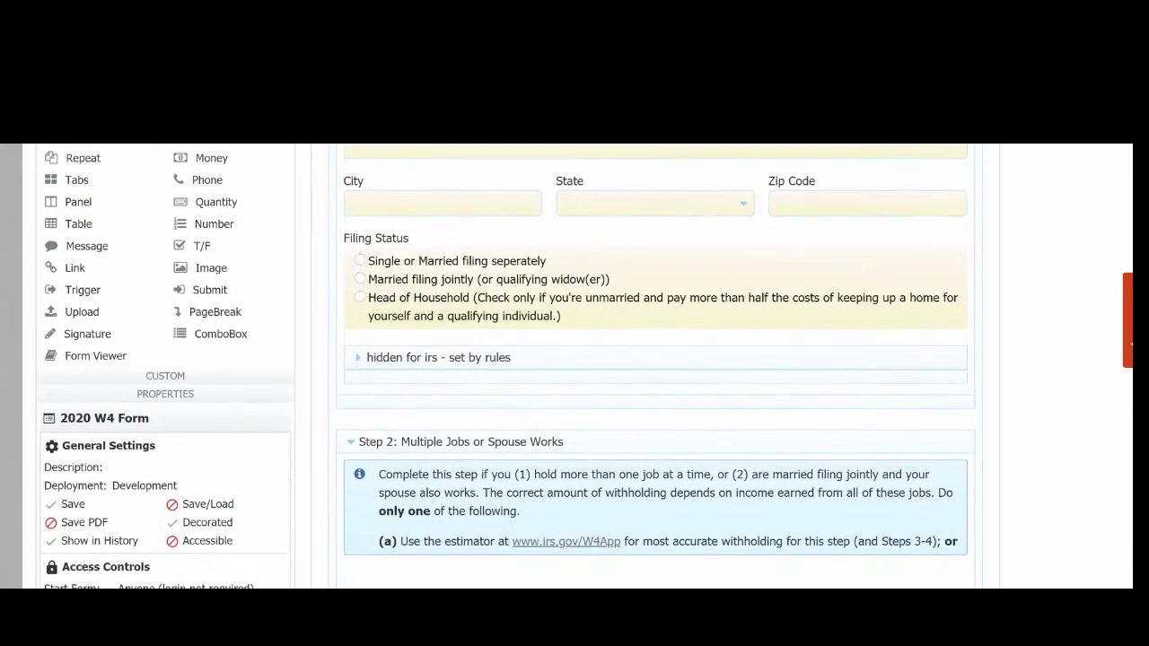
scroll(655, 367, down, 1)
scroll(655, 366, down, 1)
scroll(655, 366, down, 1)
scroll(655, 366, down, 1)
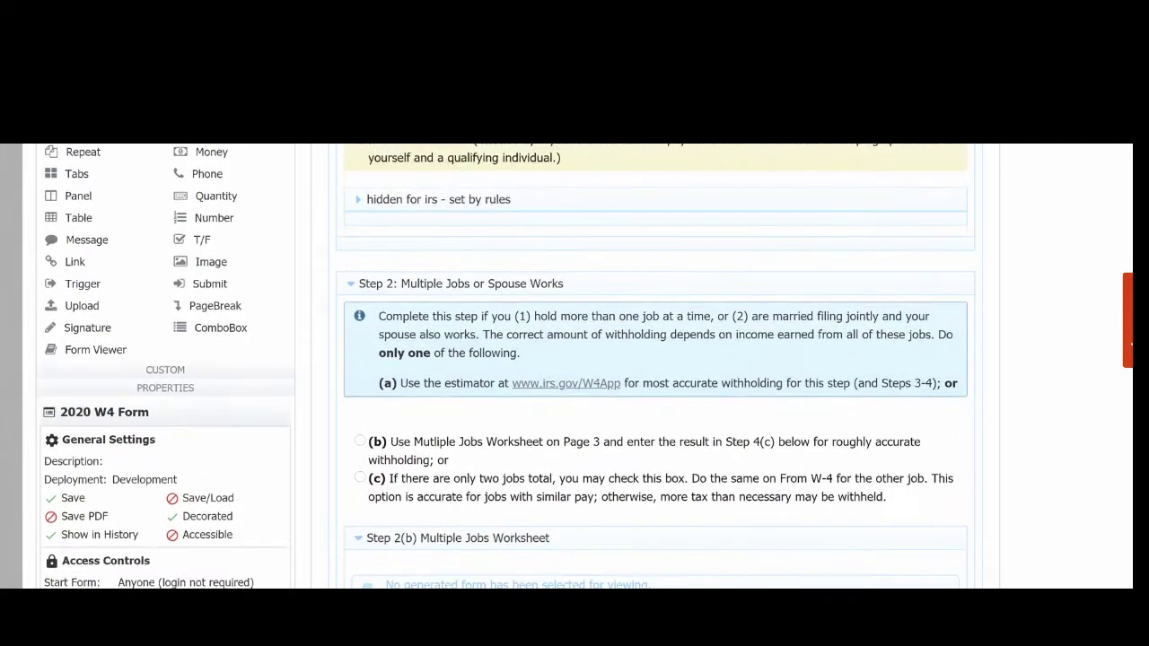
scroll(655, 366, down, 1)
scroll(655, 366, down, 1)
scroll(655, 366, down, 5)
scroll(655, 366, down, 1)
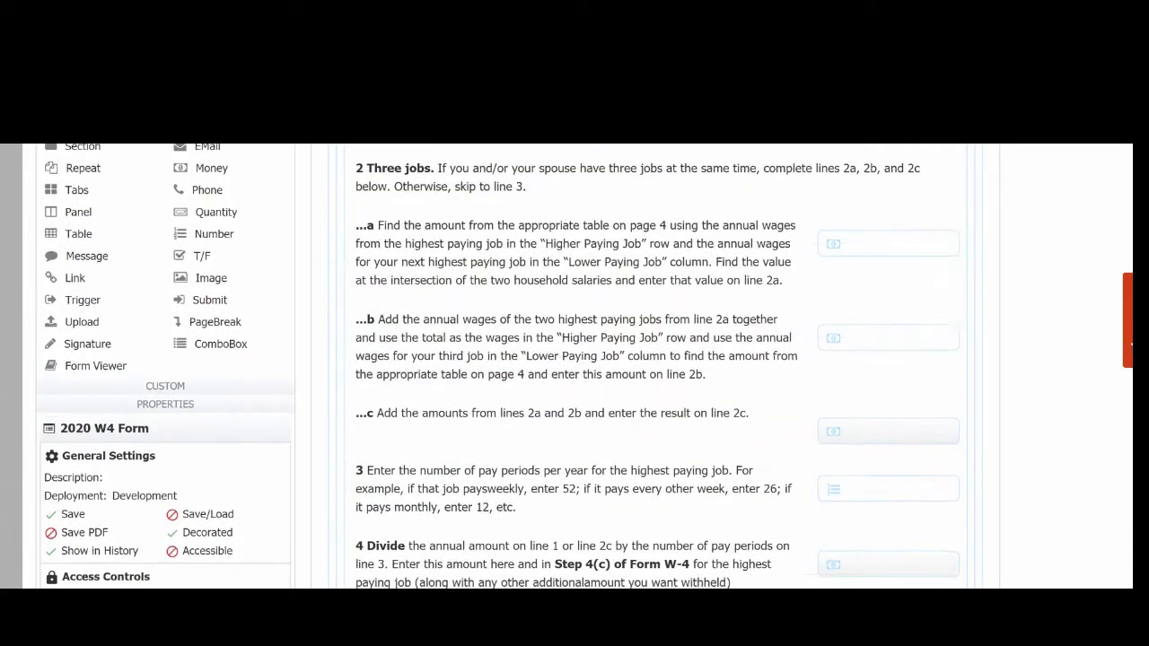
scroll(655, 367, down, 1)
scroll(656, 366, down, 2)
scroll(655, 366, down, 5)
scroll(656, 367, down, 1)
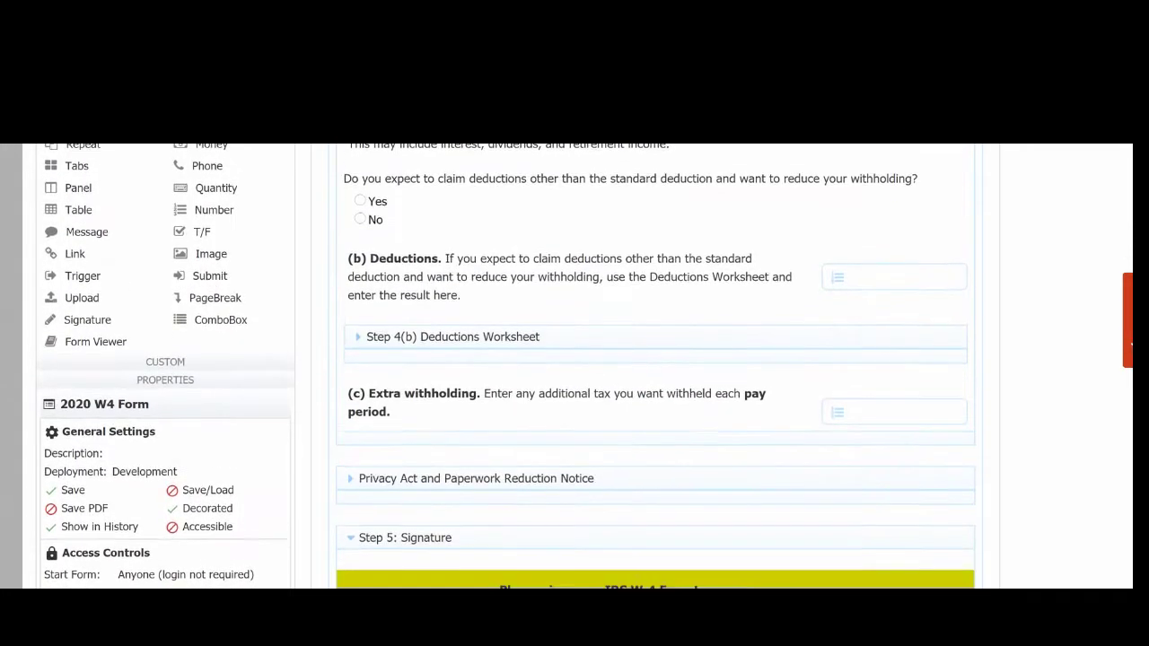
scroll(656, 366, down, 1)
scroll(655, 366, down, 1)
scroll(655, 366, down, 2)
scroll(656, 366, down, 2)
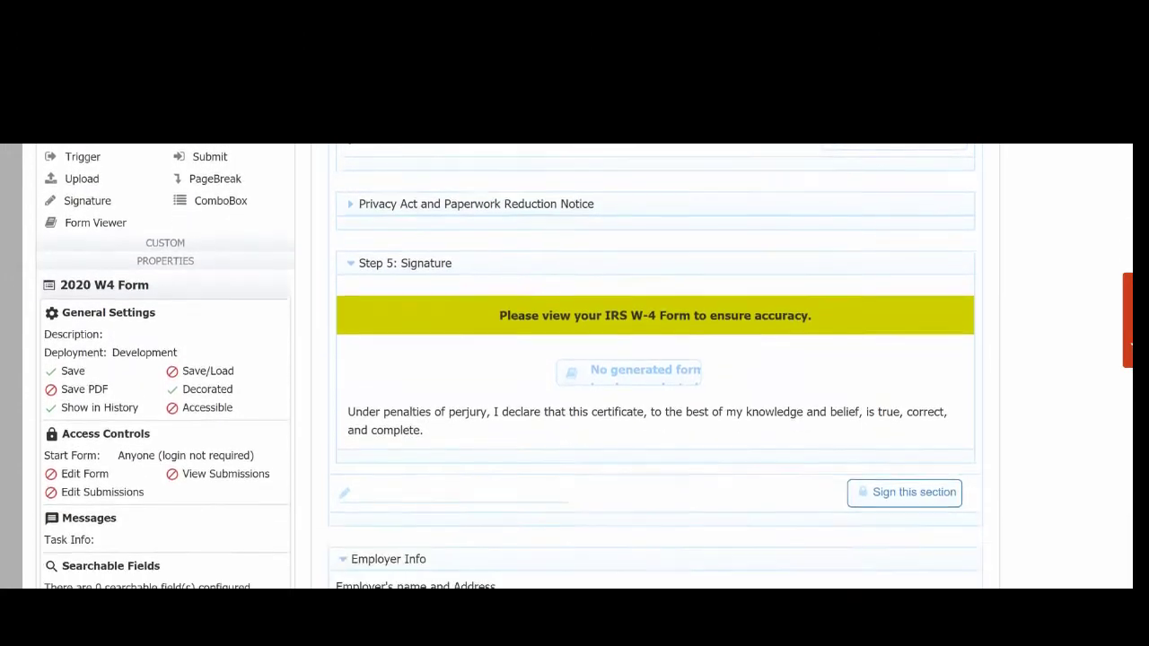
scroll(655, 367, down, 2)
scroll(656, 366, down, 2)
scroll(655, 366, down, 1)
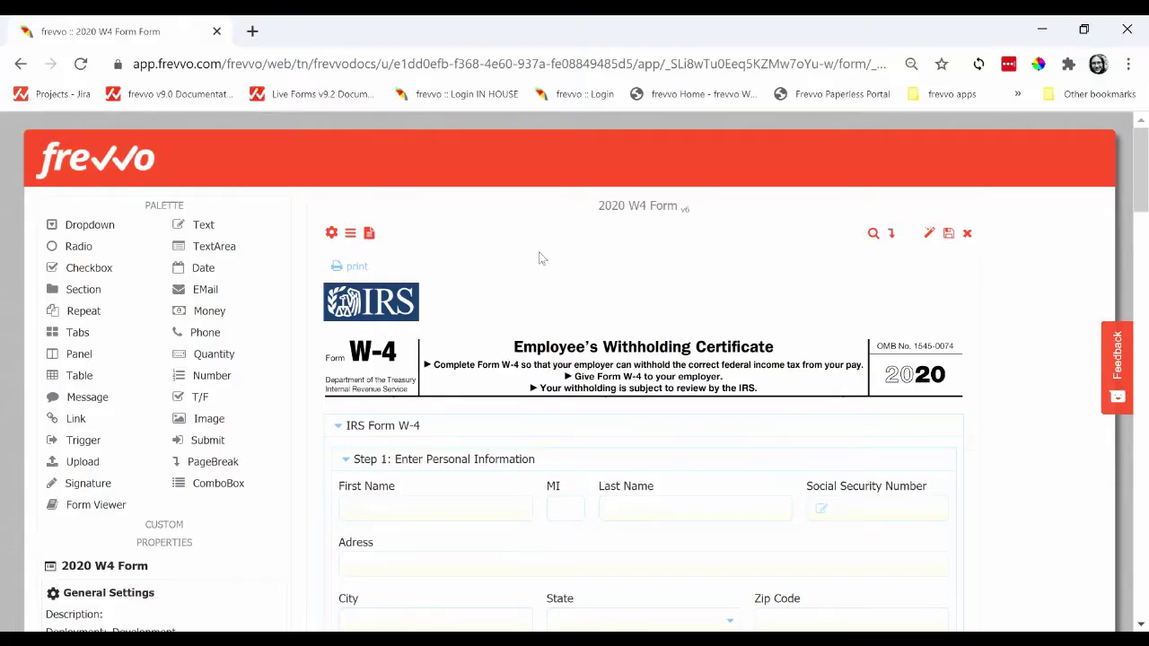
Step: Generate a 'Federal W4' form using the fw4acroformv3.pdf template from the PDFs folder
click(369, 235)
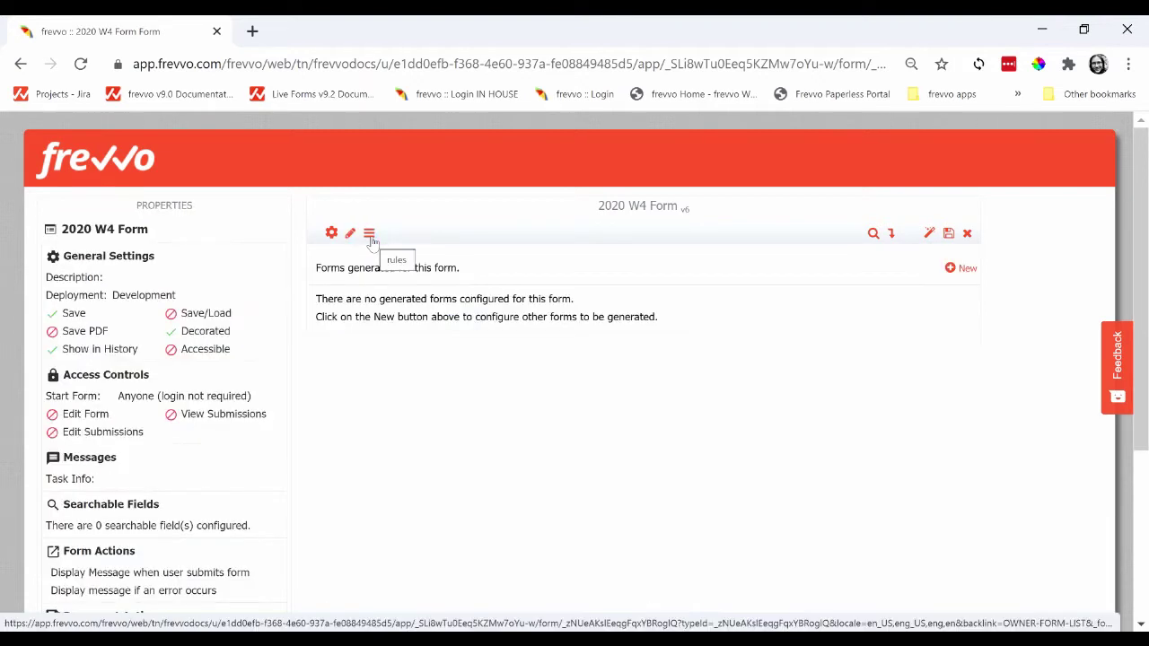
click(947, 273)
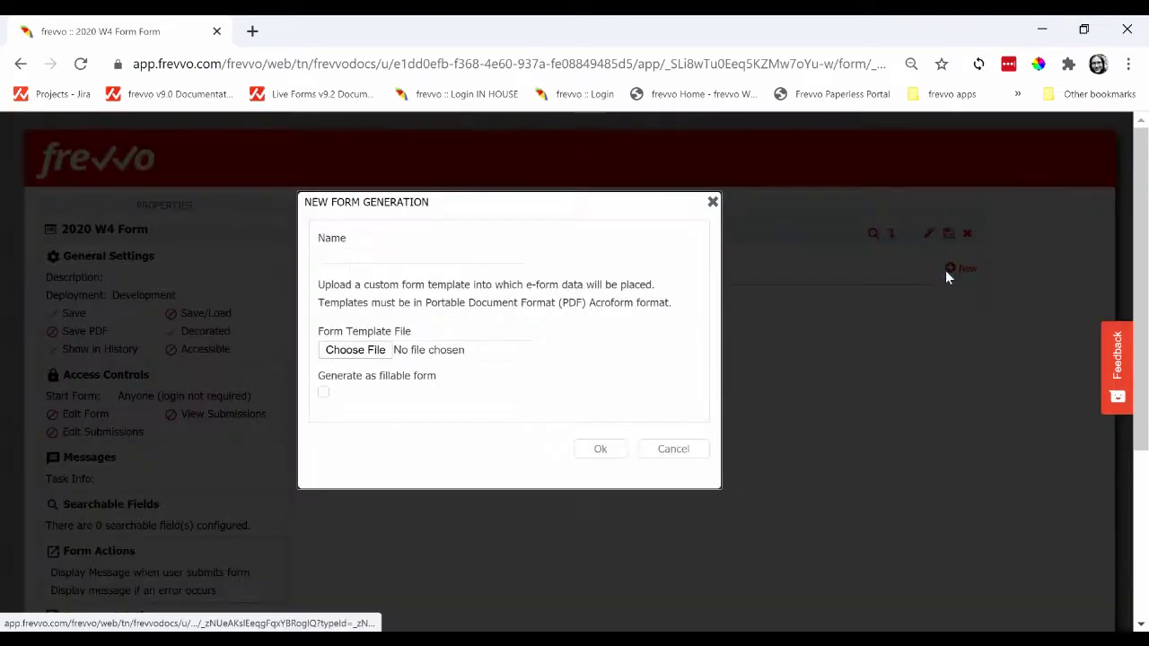
click(500, 256)
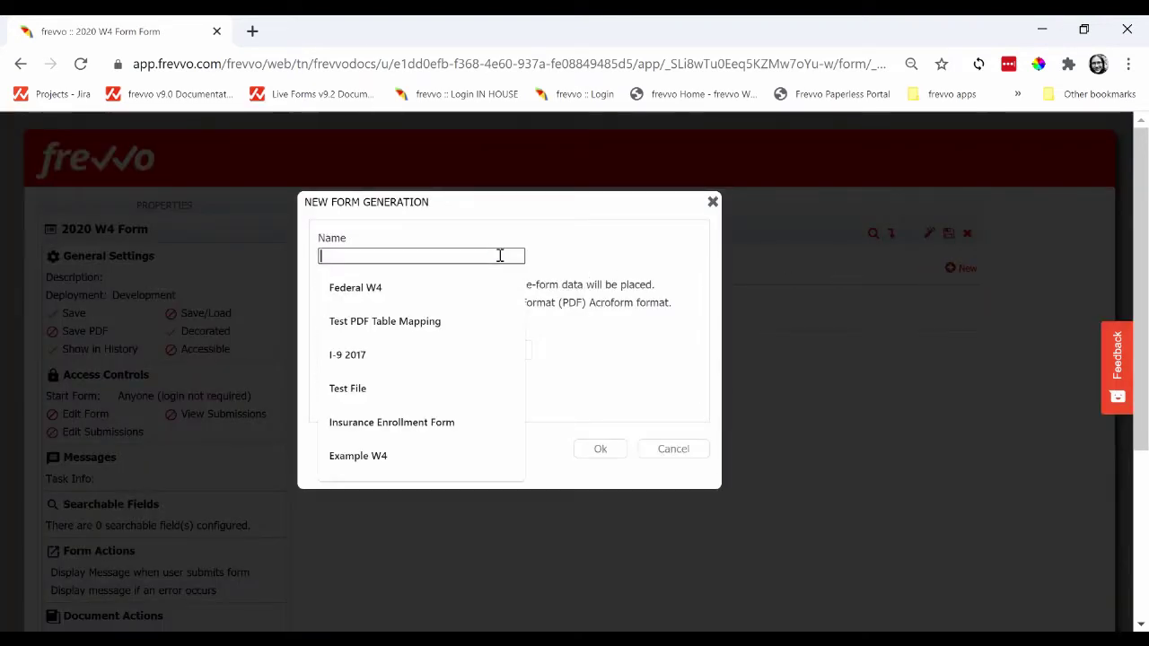
click(461, 286)
click(378, 356)
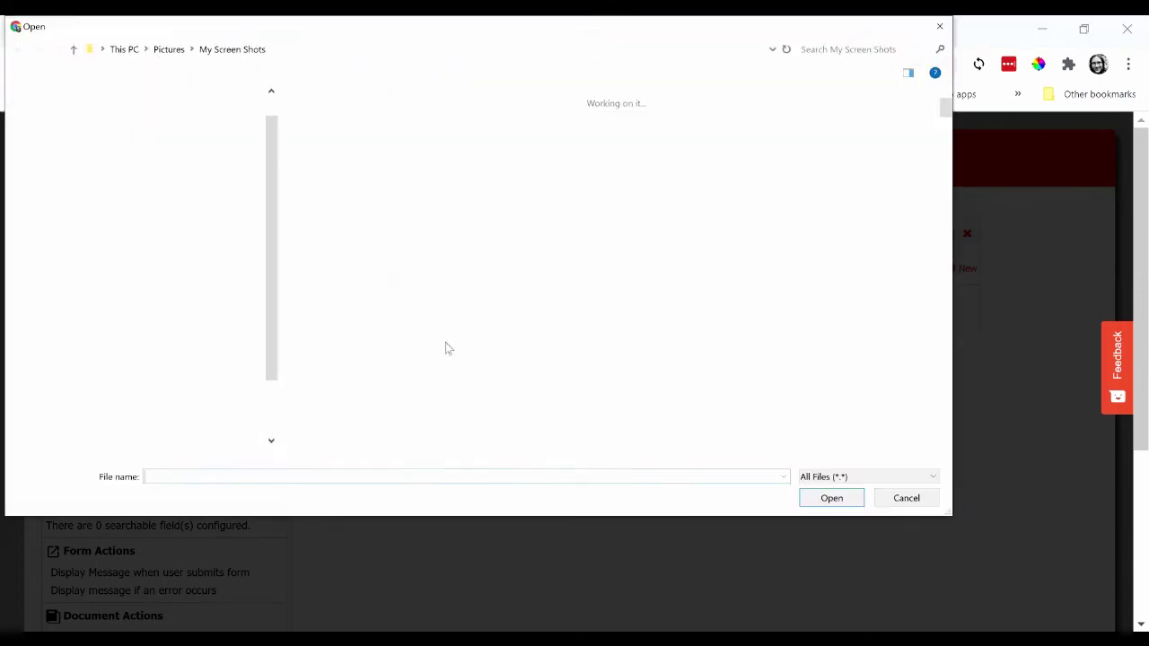
double_click(824, 232)
click(428, 158)
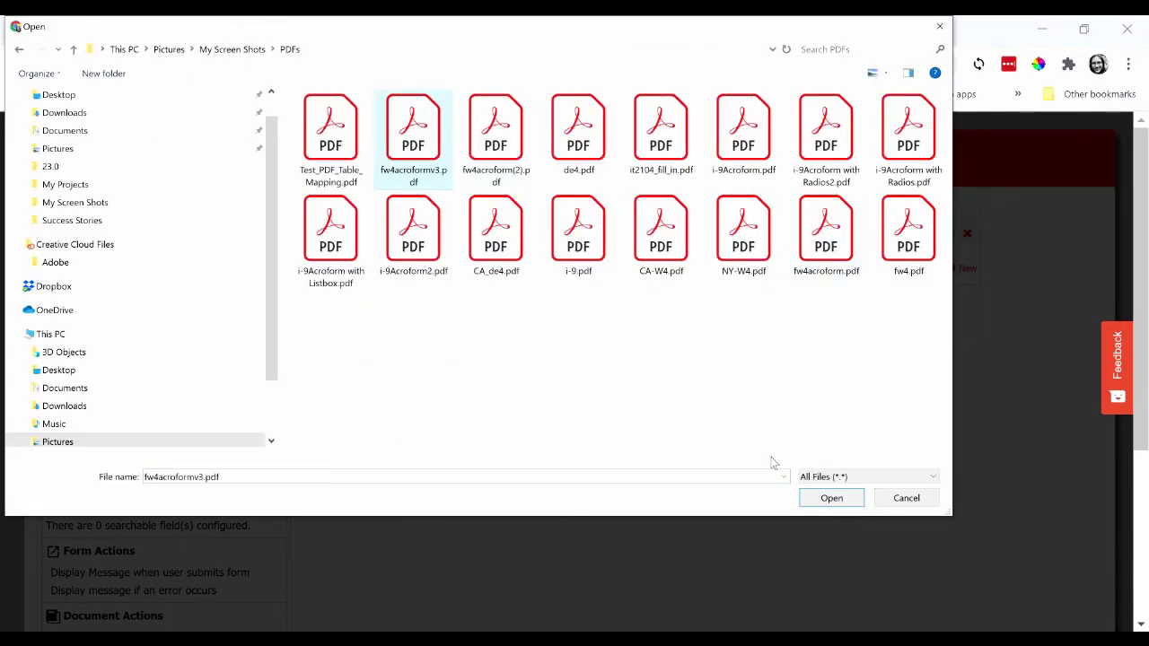
click(822, 498)
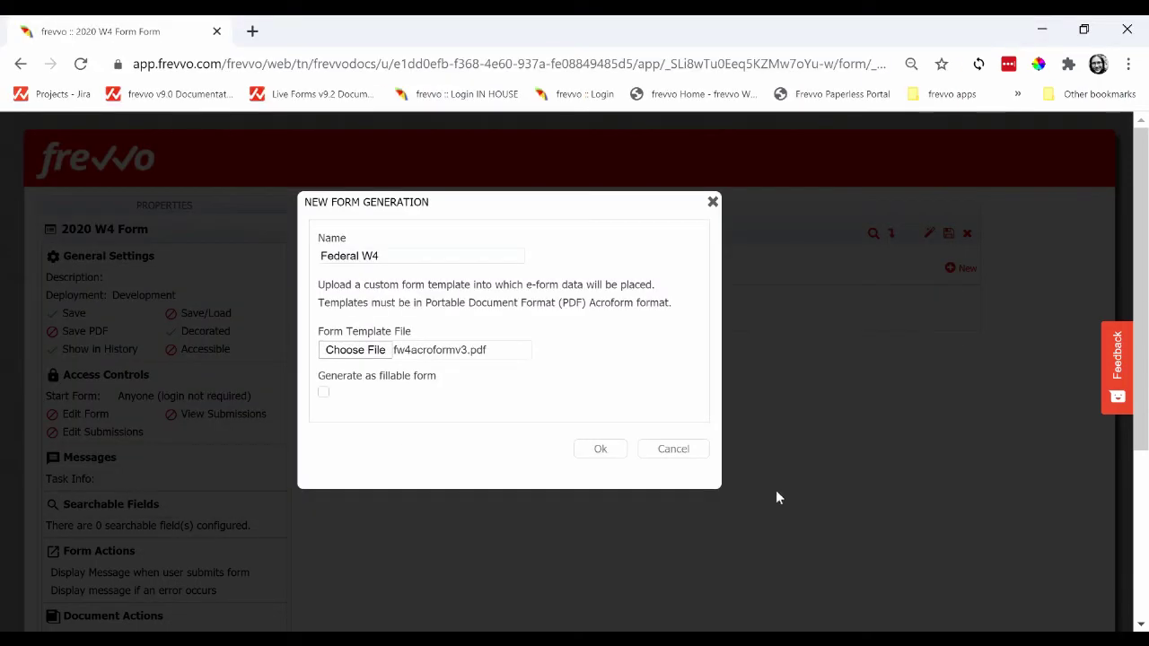
click(601, 449)
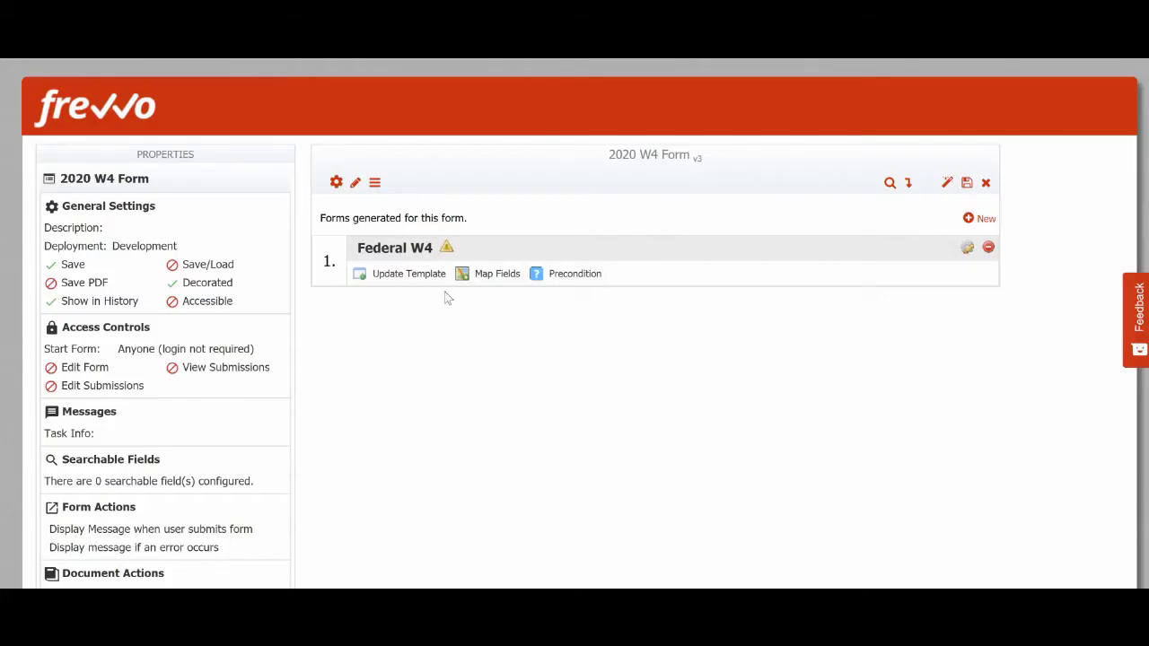
Step: Start field mapping for the Federal W4 PDF and expand the Step1PersonalInfo outline
click(481, 277)
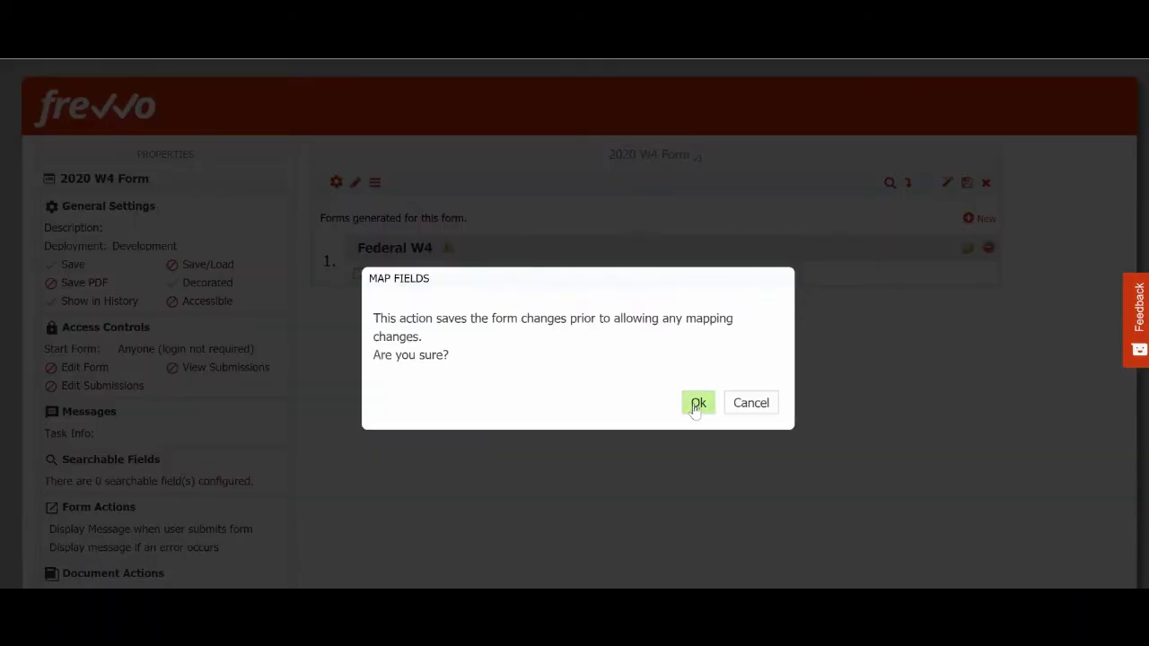
click(698, 404)
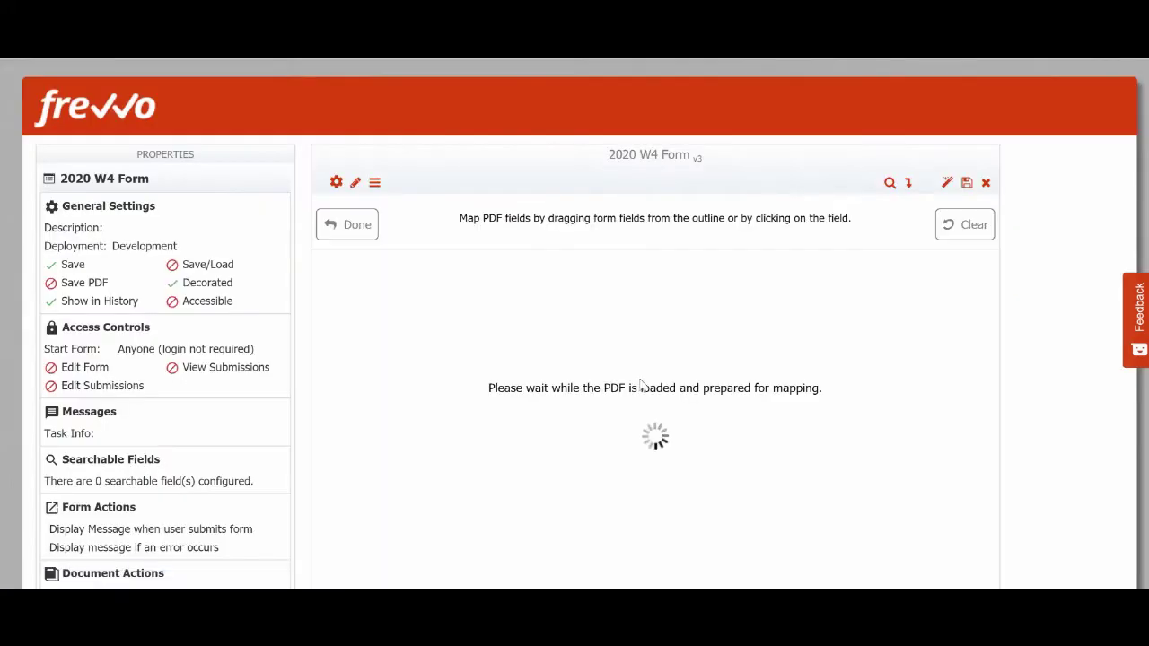
click(213, 159)
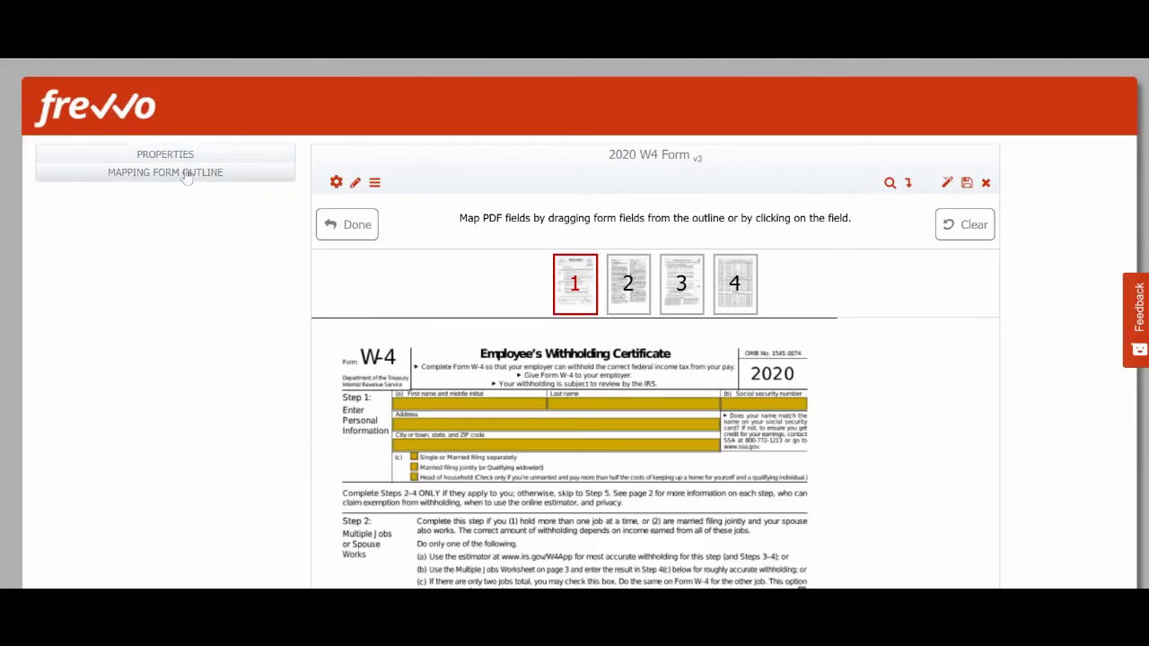
click(185, 172)
click(43, 201)
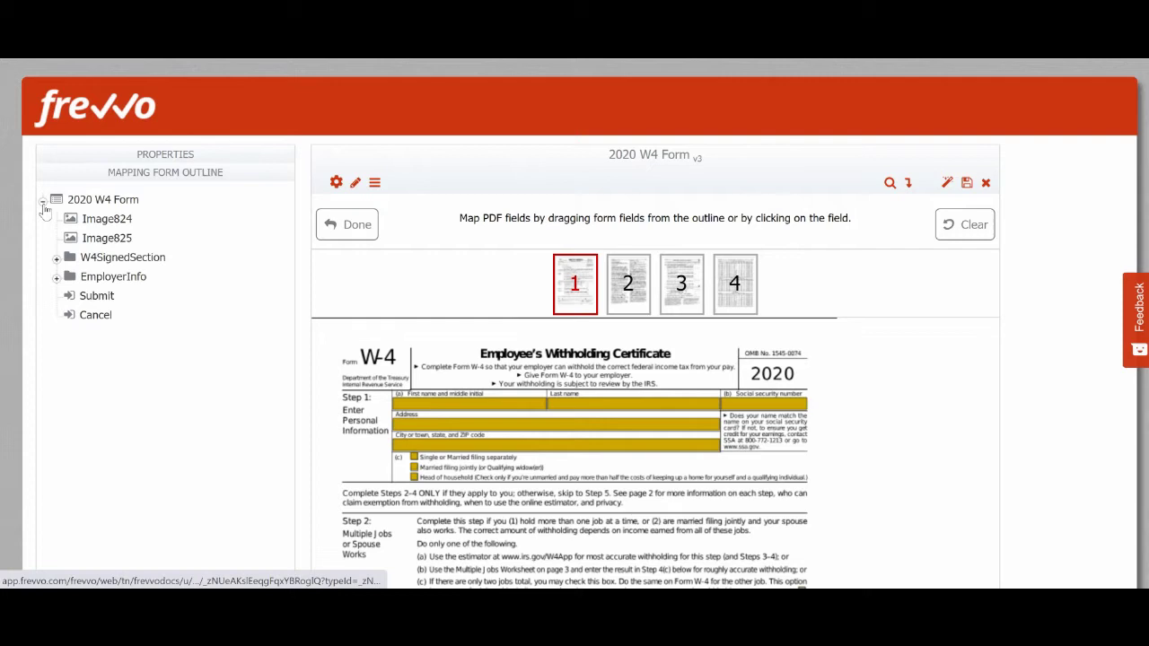
click(56, 278)
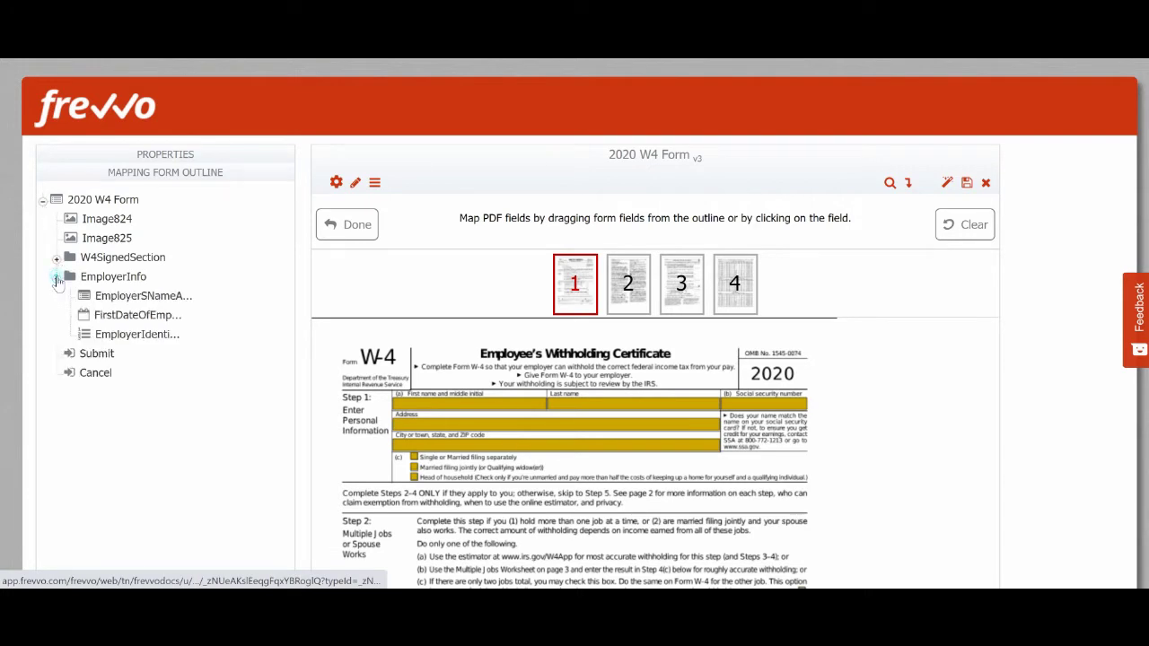
click(55, 259)
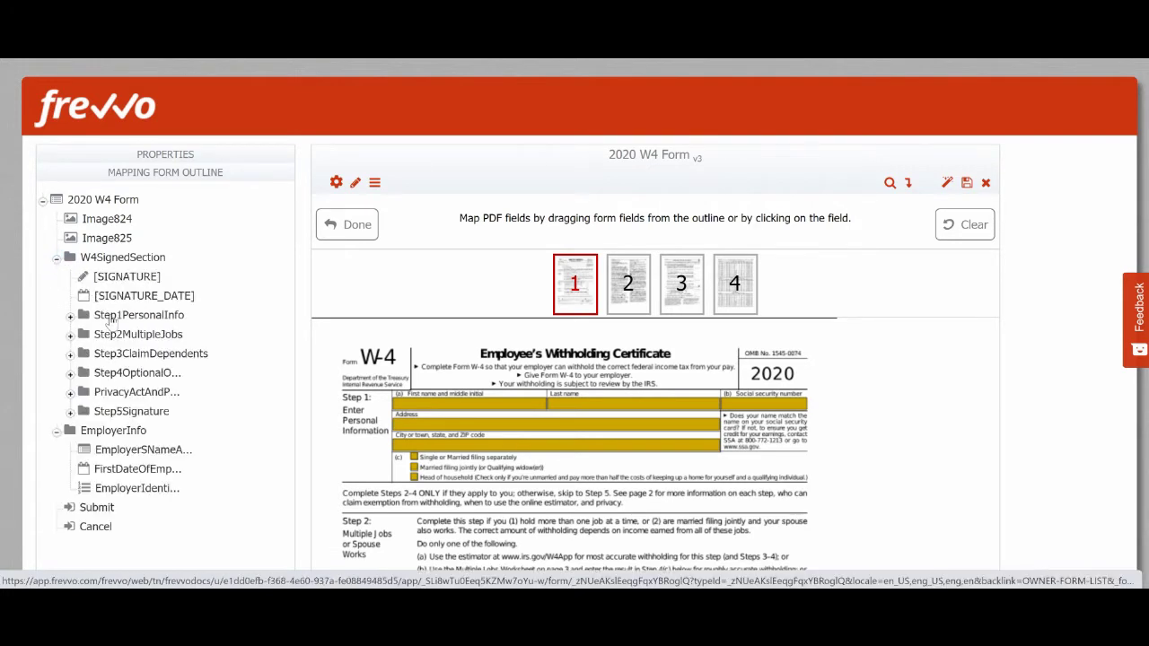
click(70, 317)
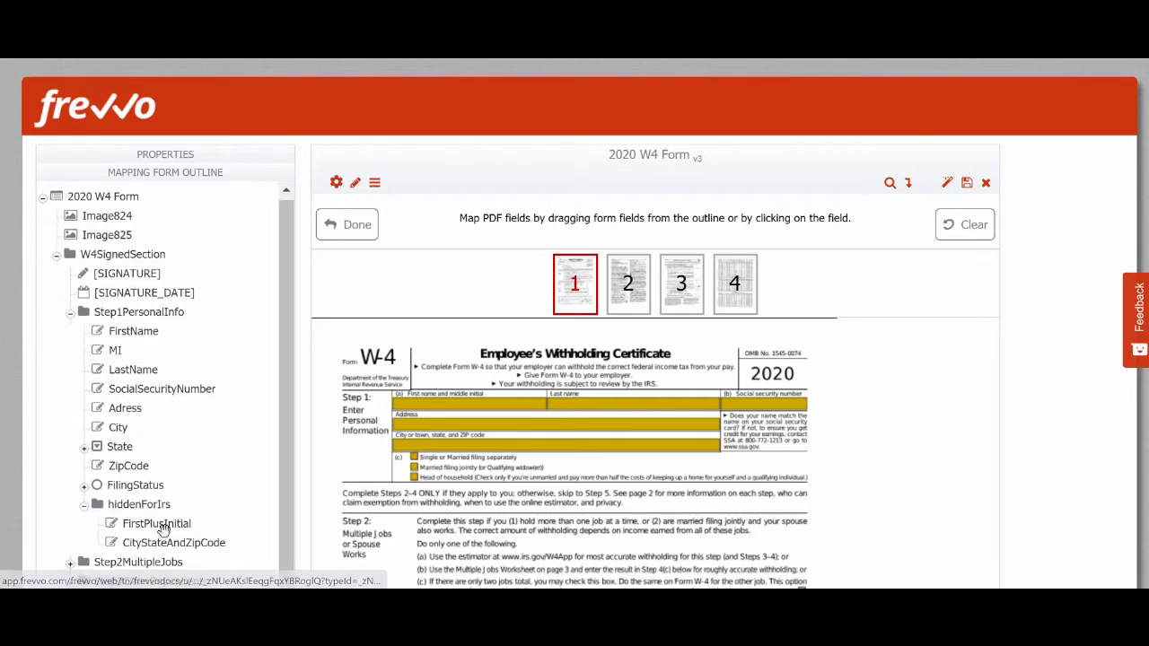
Step: Map first name, last name, SSN, address and city/state/zip onto their PDF fields
drag(156, 523, 450, 408)
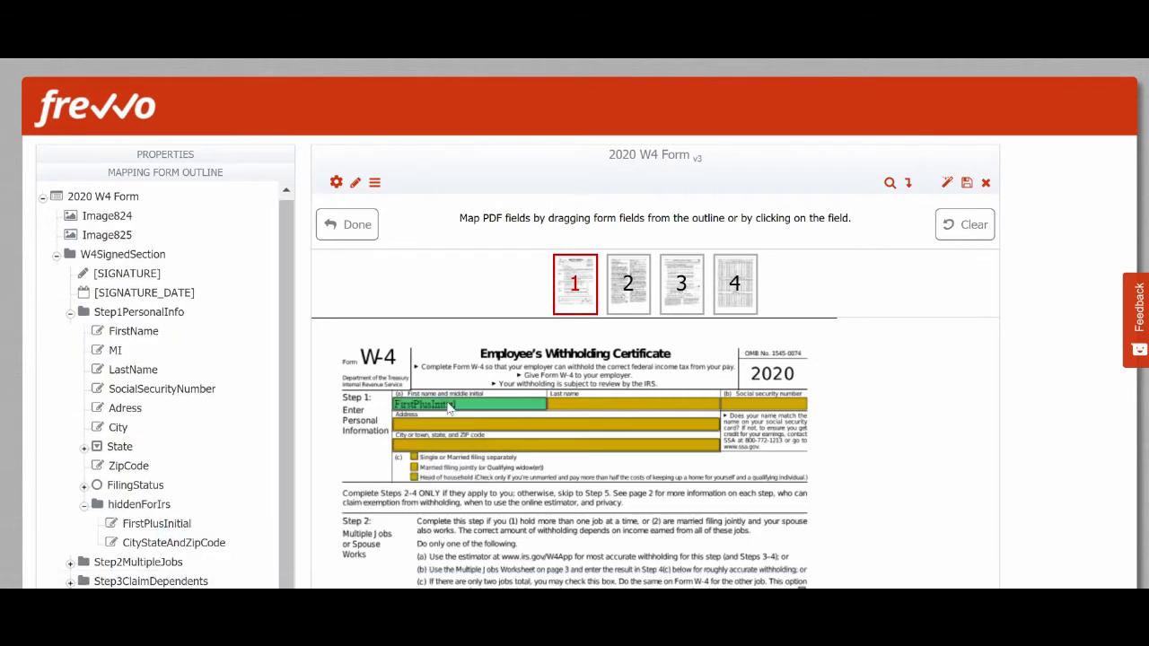
drag(112, 376, 575, 410)
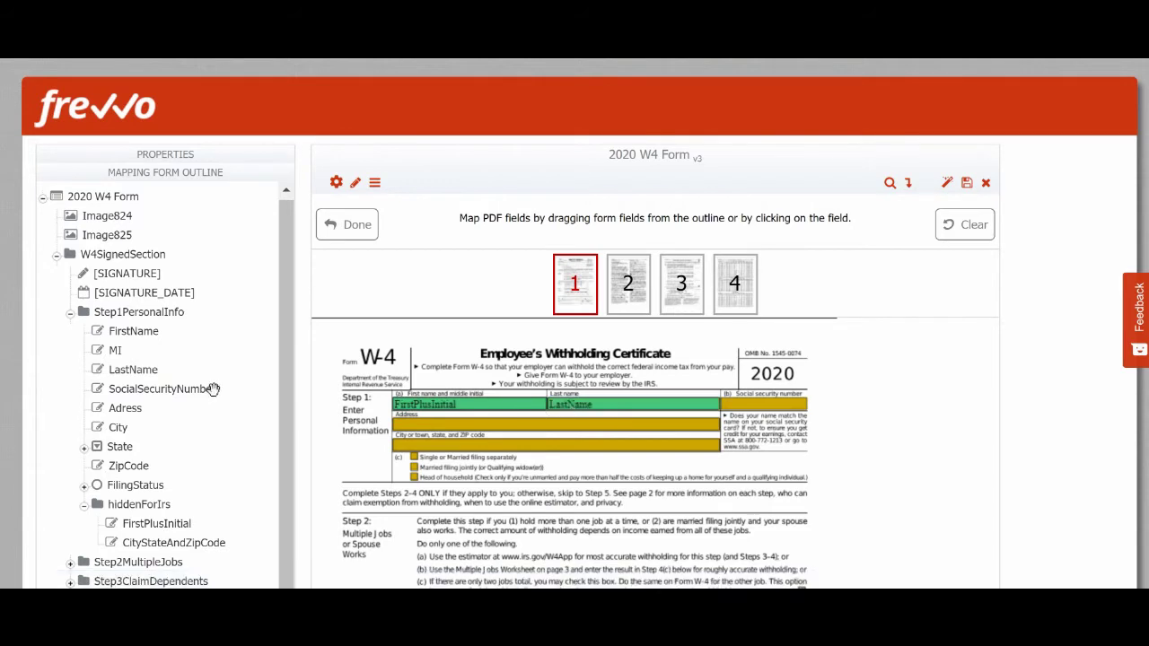
drag(213, 389, 763, 405)
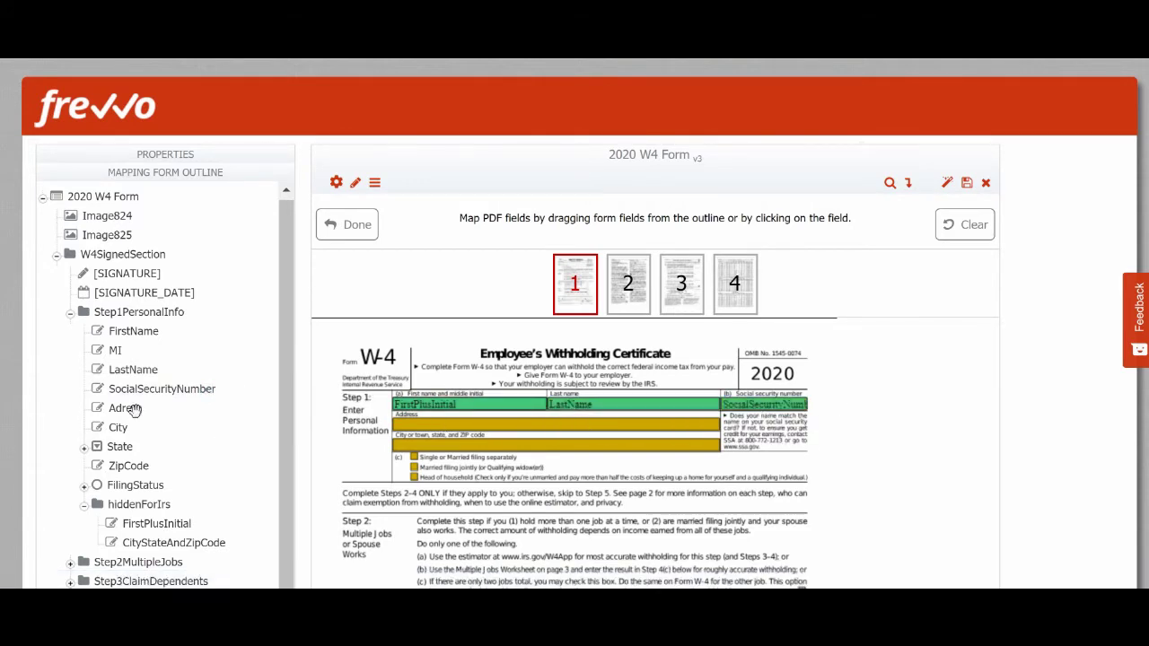
drag(130, 408, 420, 424)
drag(143, 542, 448, 454)
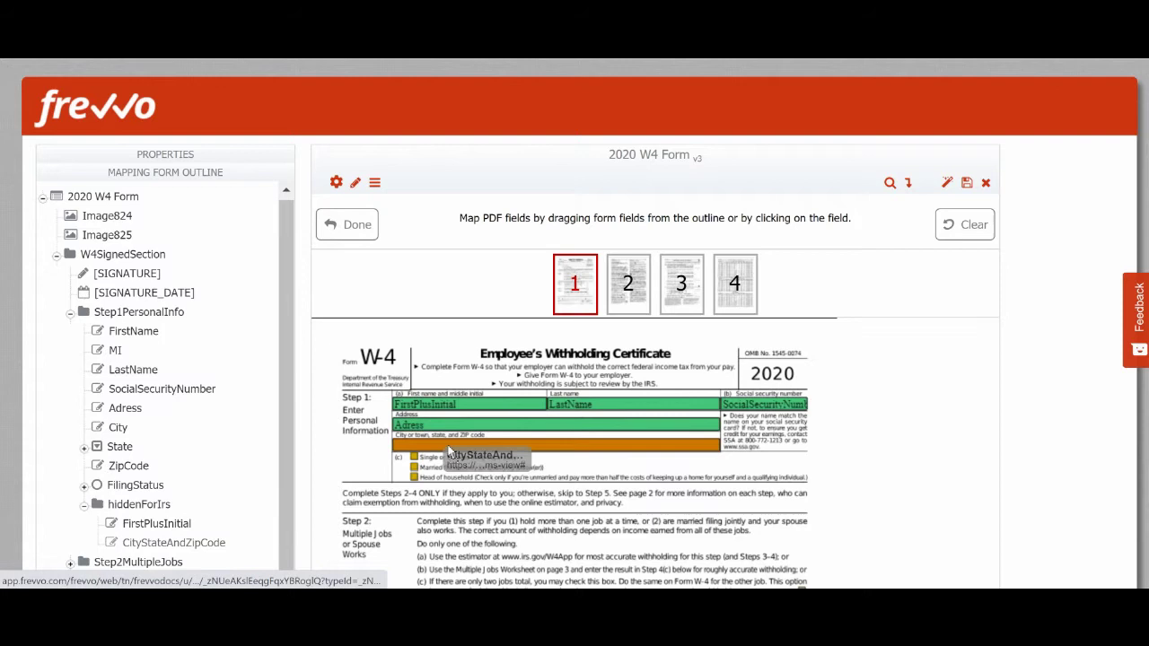
Step: Map the three FilingStatus options onto their PDF checkboxes and finish mapping
click(70, 314)
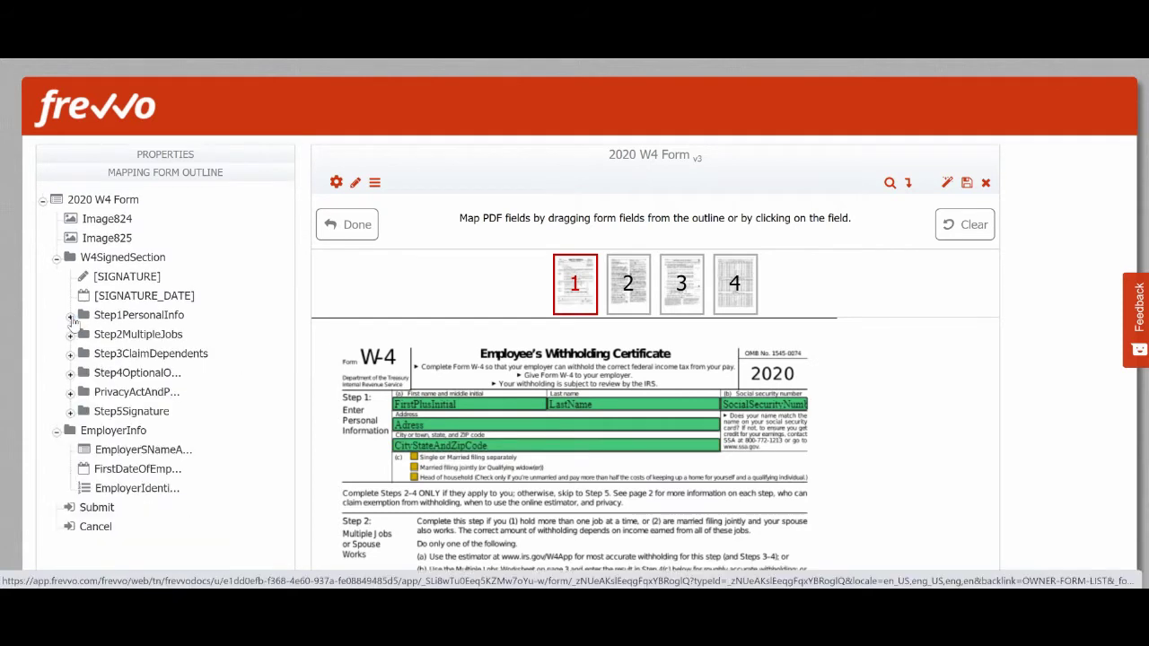
click(70, 315)
click(84, 489)
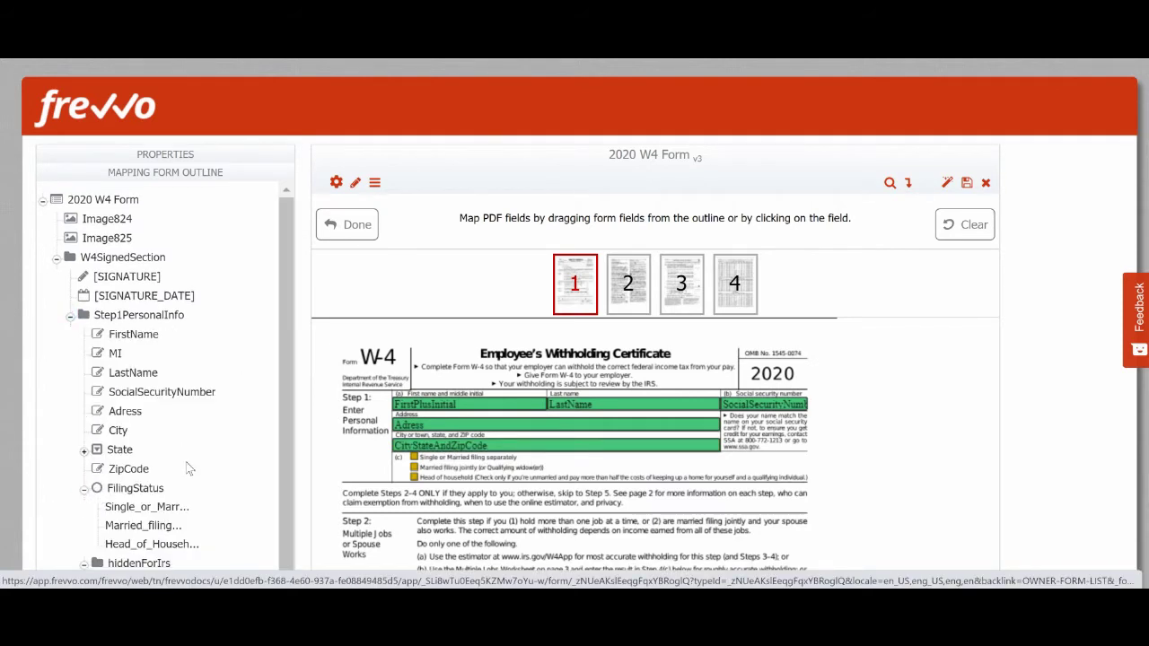
scroll(144, 467, down, 2)
drag(146, 448, 420, 459)
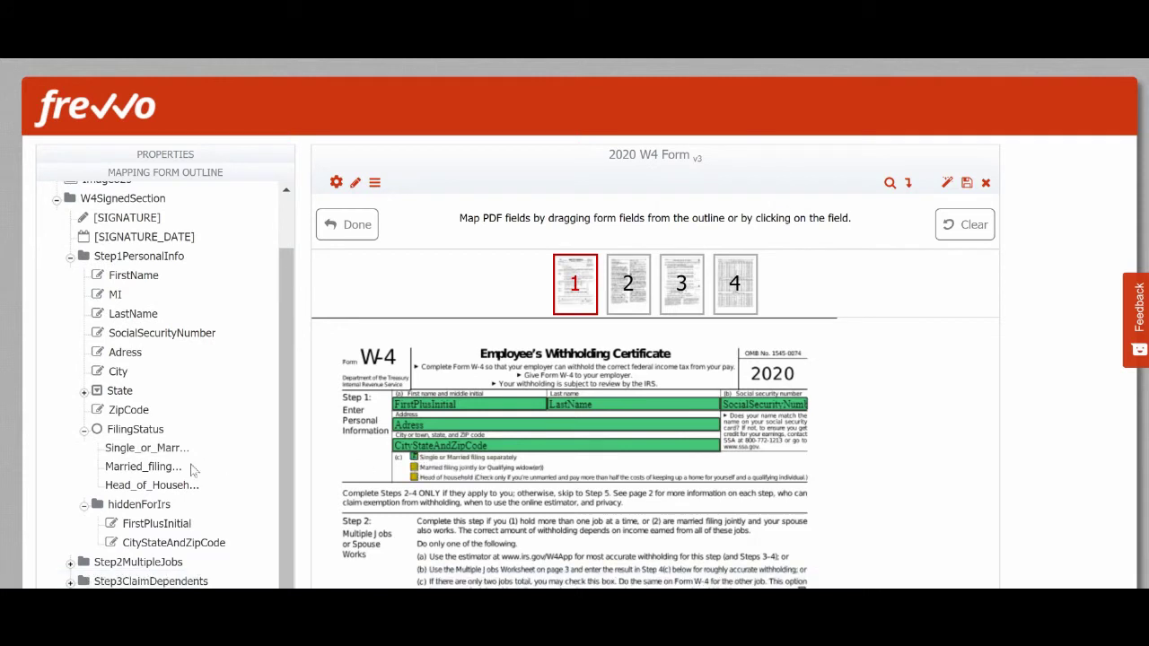
drag(144, 467, 414, 477)
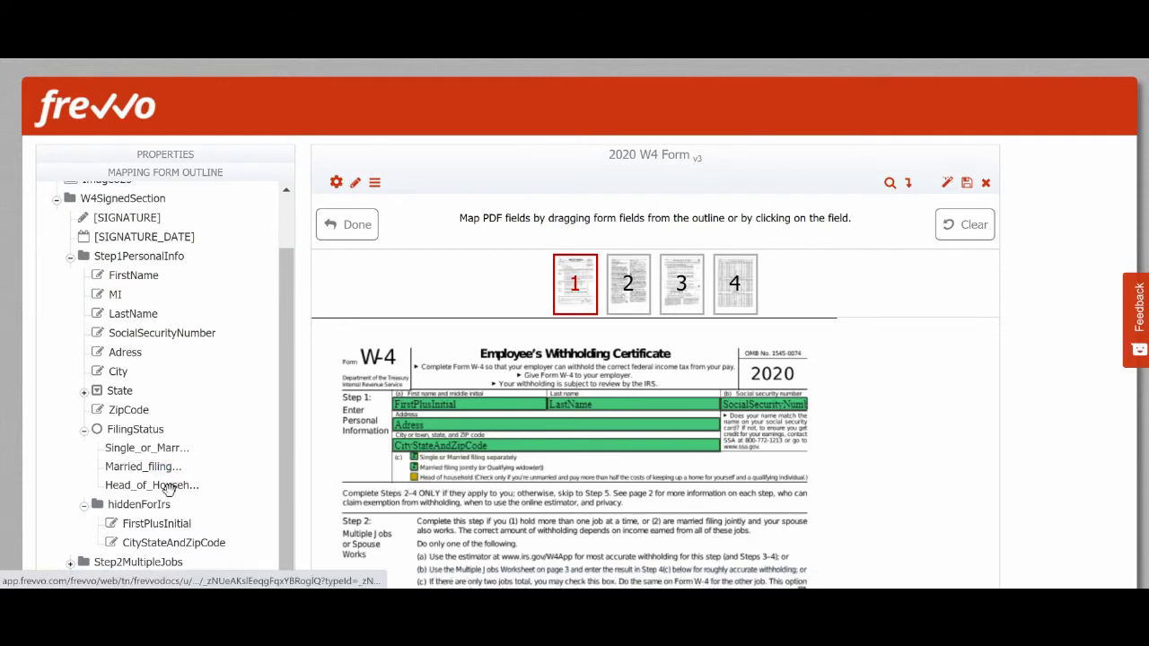
drag(152, 485, 414, 476)
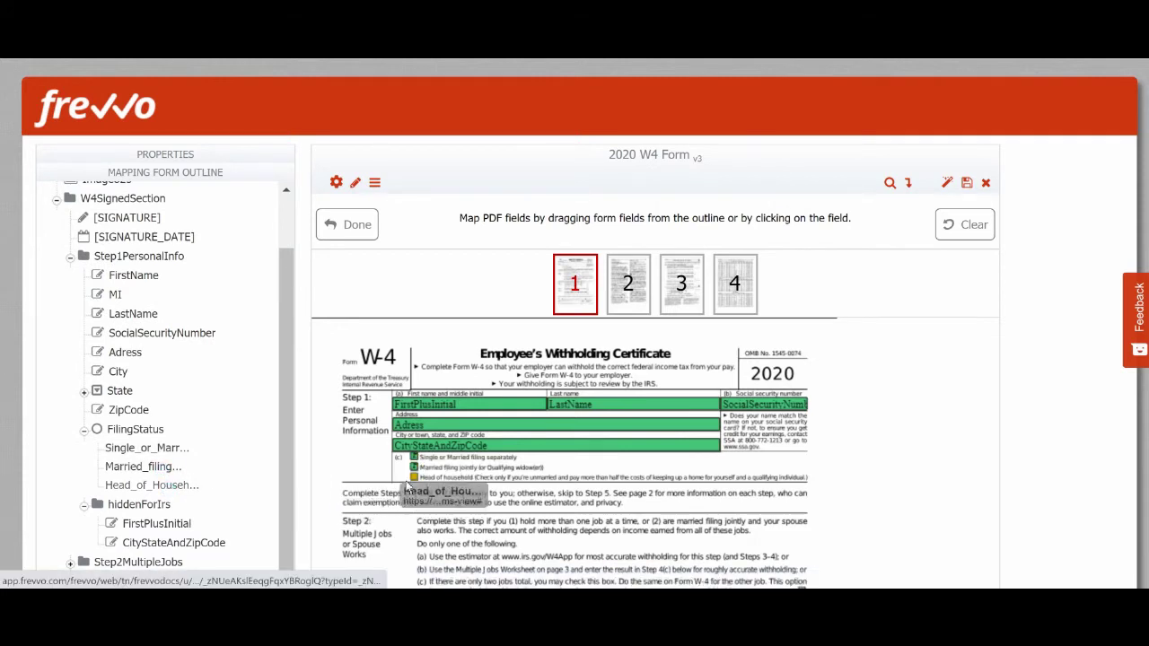
click(353, 226)
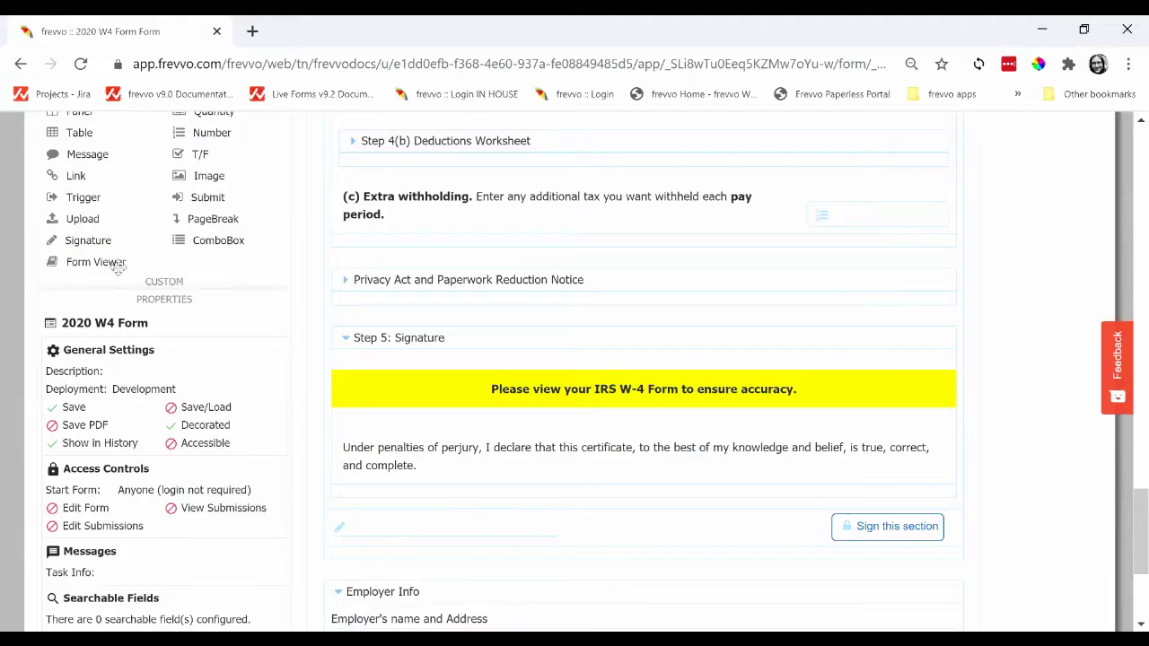
Step: Add a Form Viewer below the banner showing the Federal W4 PDF, labelled 'View your W4'
drag(105, 269, 577, 426)
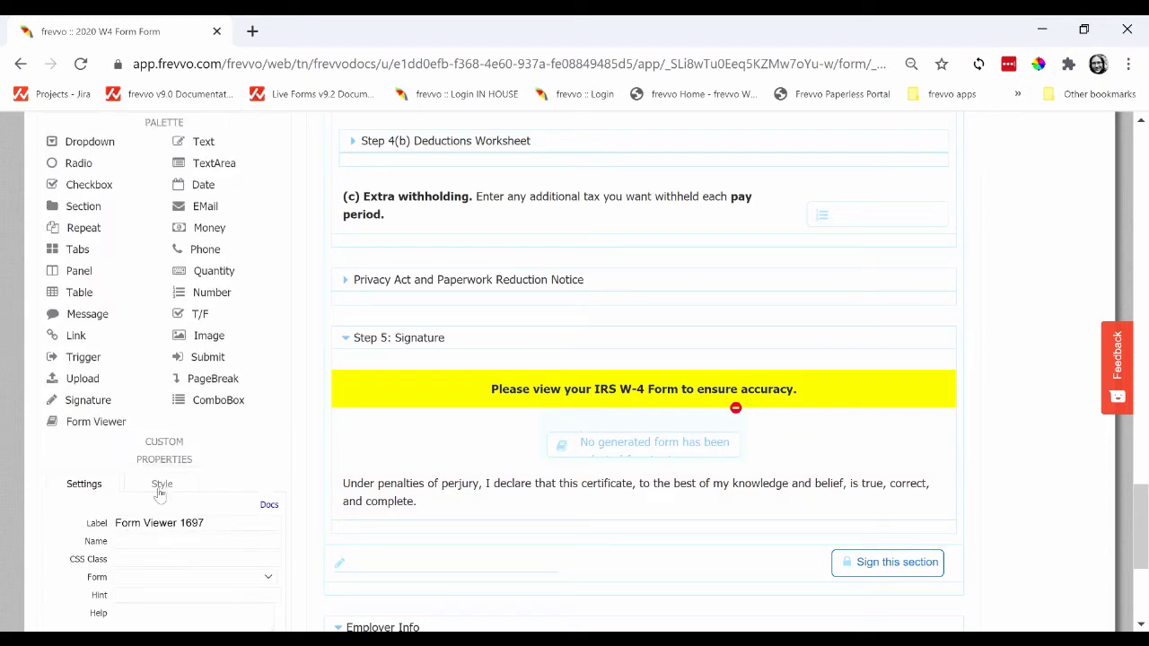
click(229, 578)
click(229, 604)
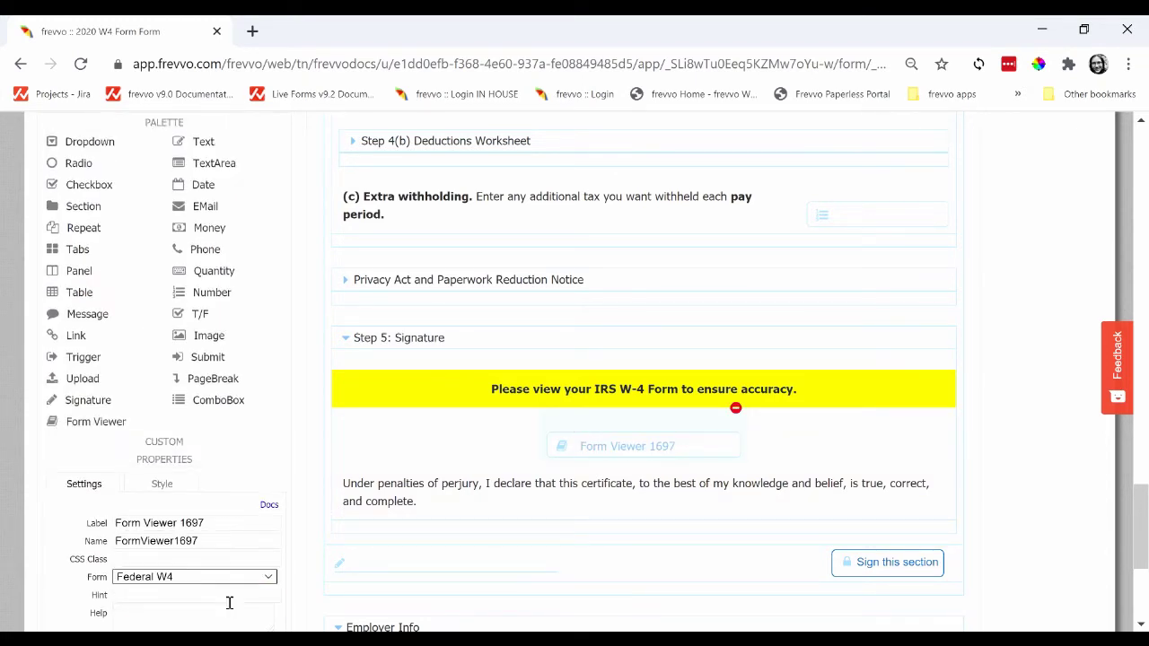
drag(206, 523, 183, 523)
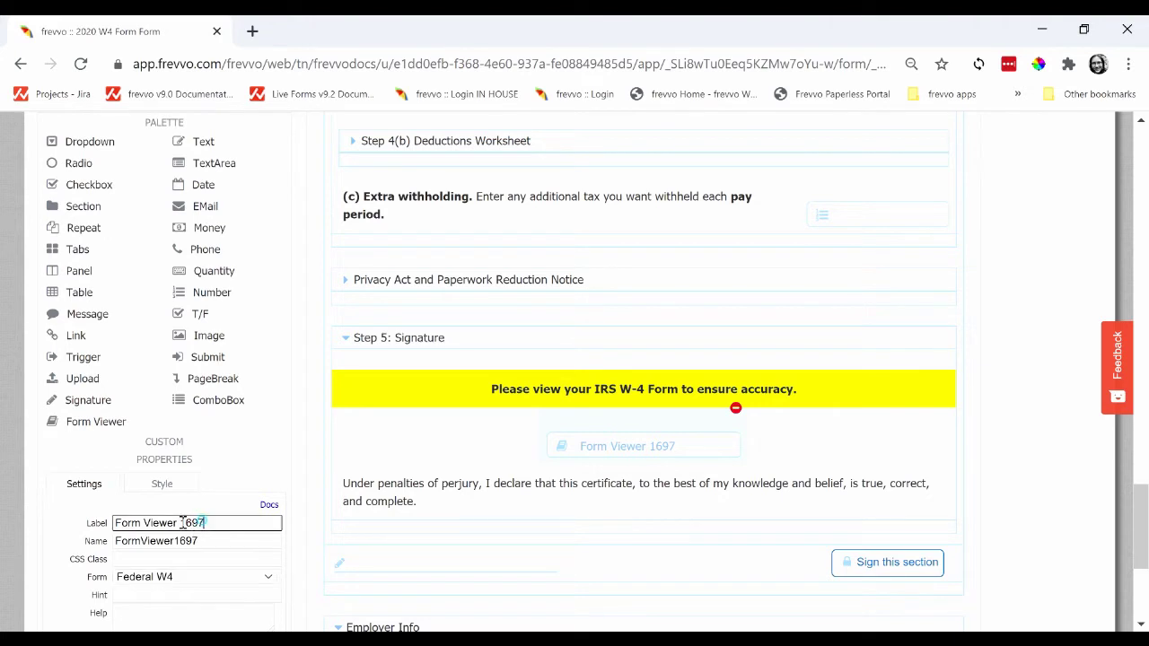
text(View your W4)
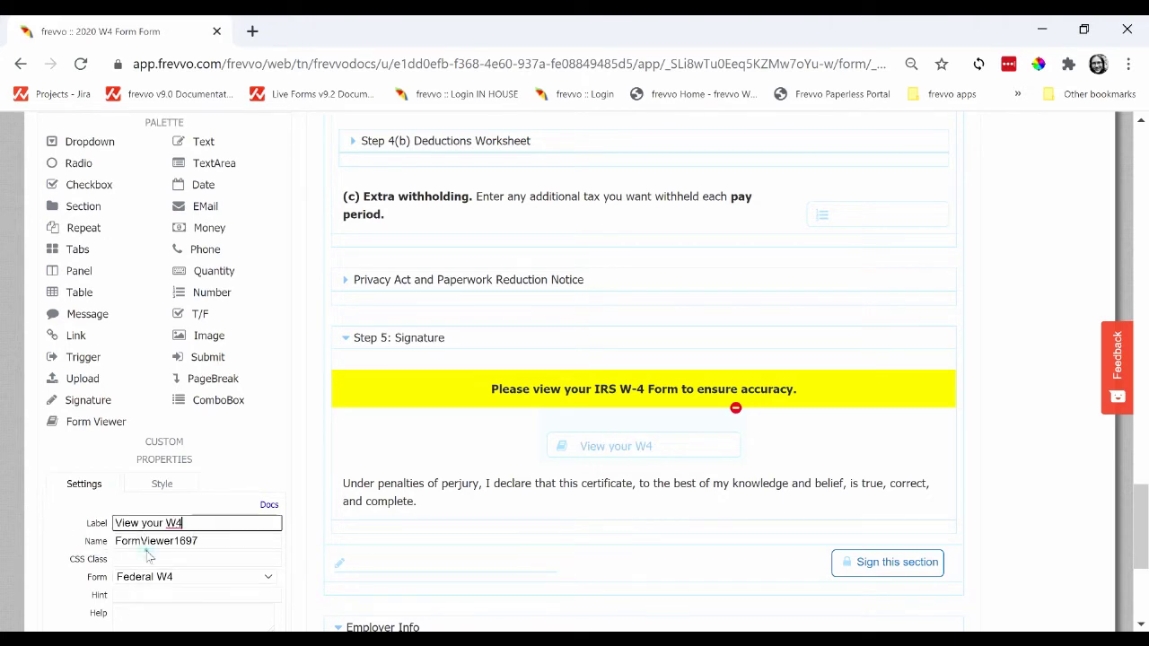
key(Tab)
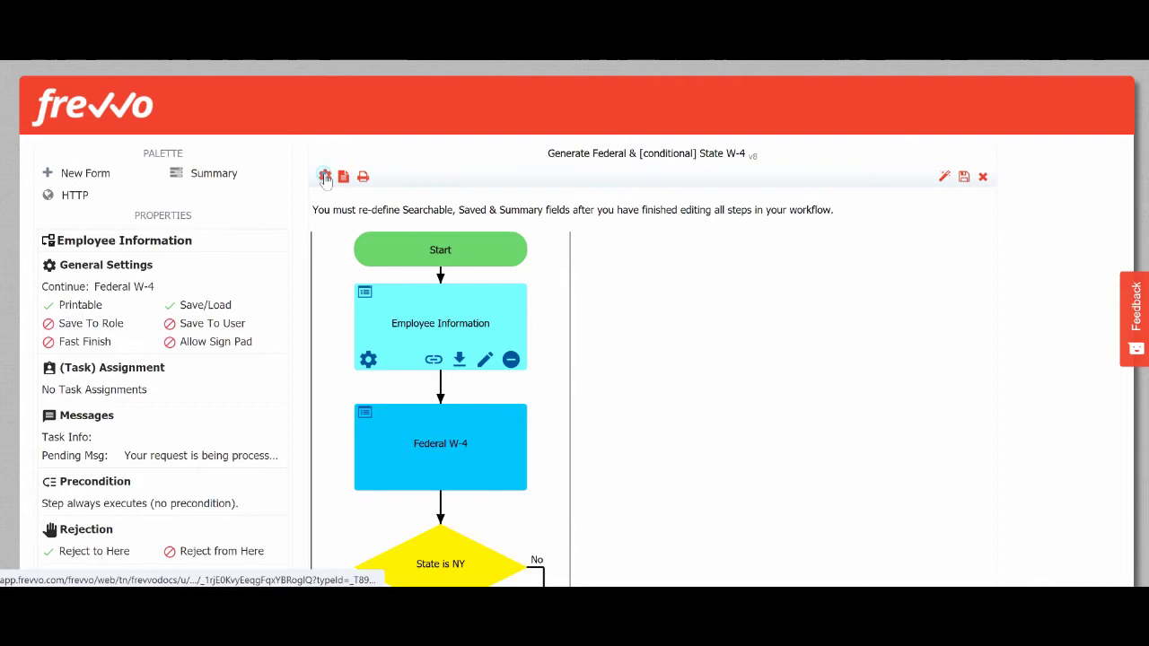
Step: Set the Document Actions email to go to {EmailAddress} with all generated PDF forms attached
click(325, 176)
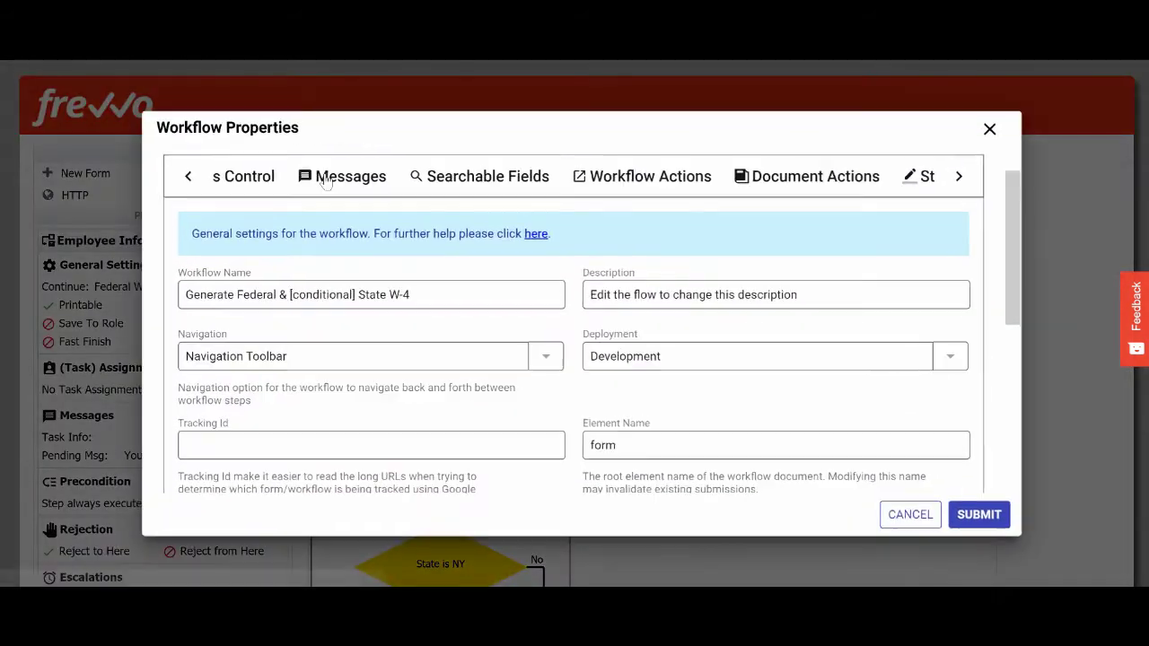
click(804, 180)
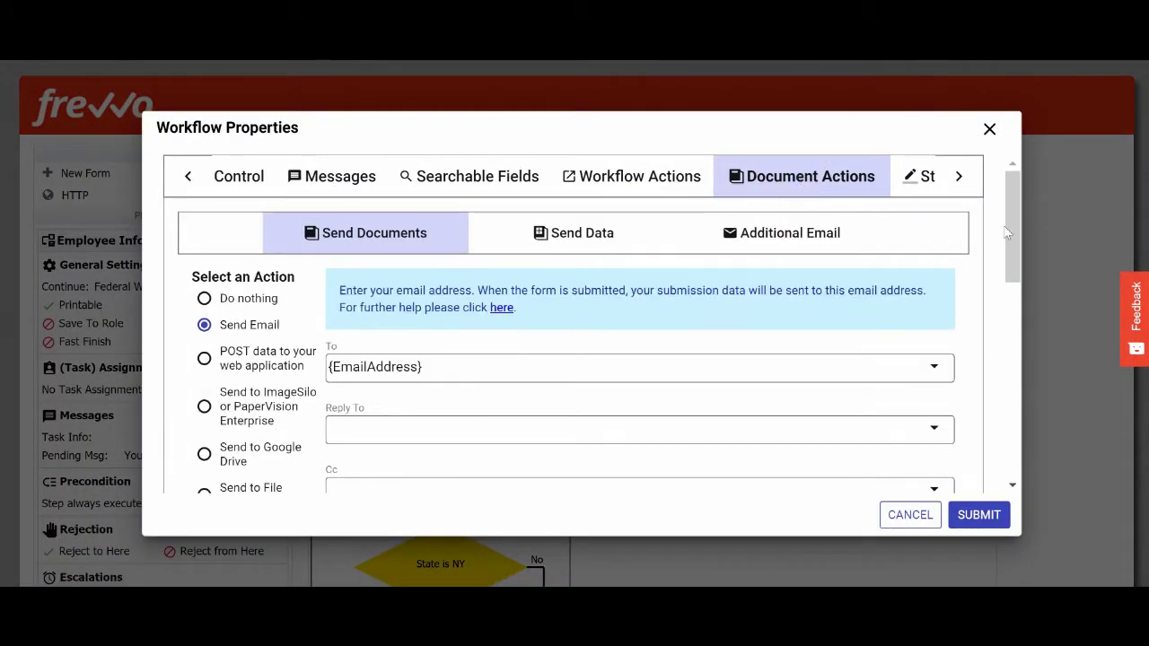
drag(1006, 231, 1012, 256)
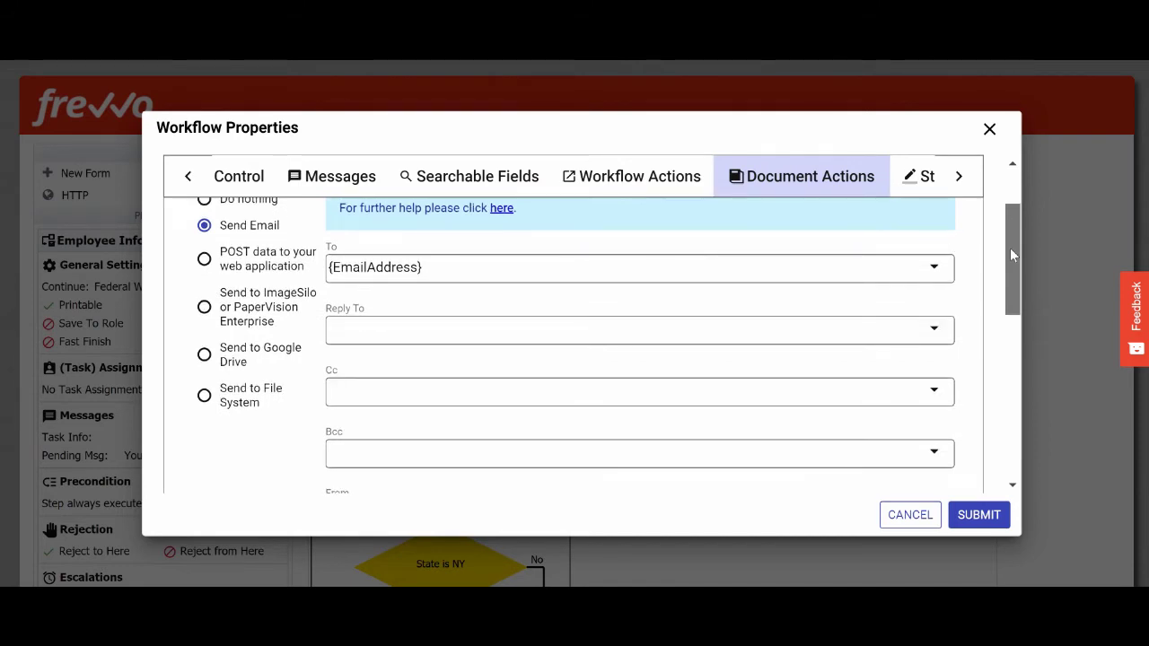
drag(488, 267, 284, 273)
key(BackSpace)
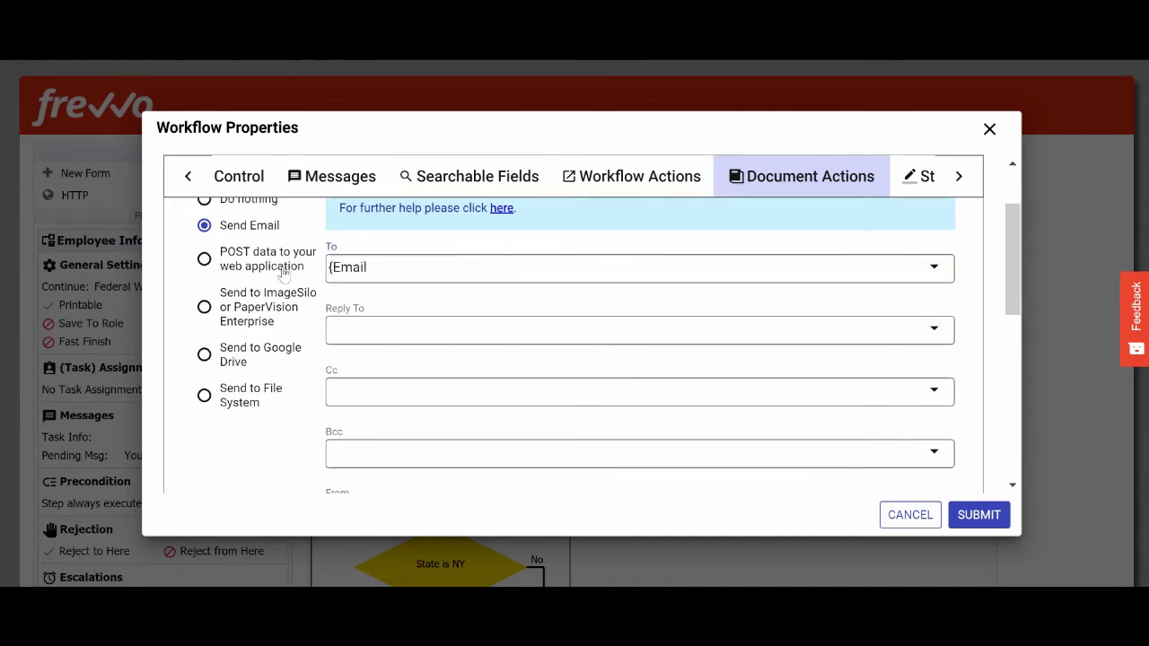
click(382, 316)
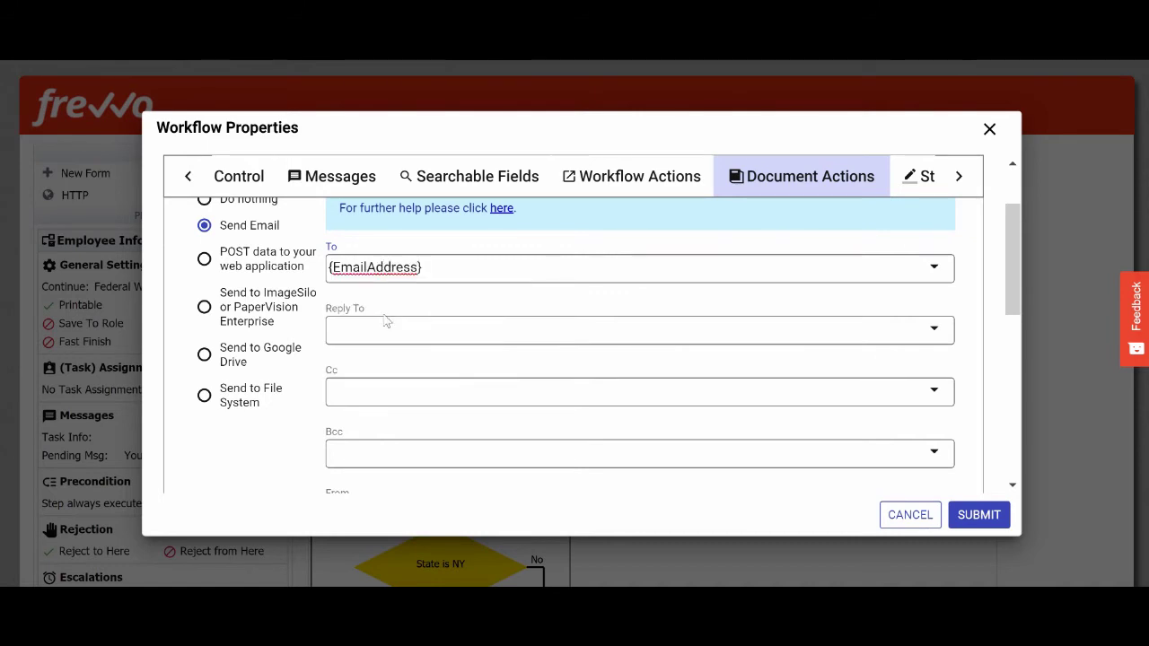
mouse_move(1019, 264)
mouse_down()
mouse_move(1043, 317)
mouse_move(1010, 397)
mouse_move(1012, 434)
mouse_up()
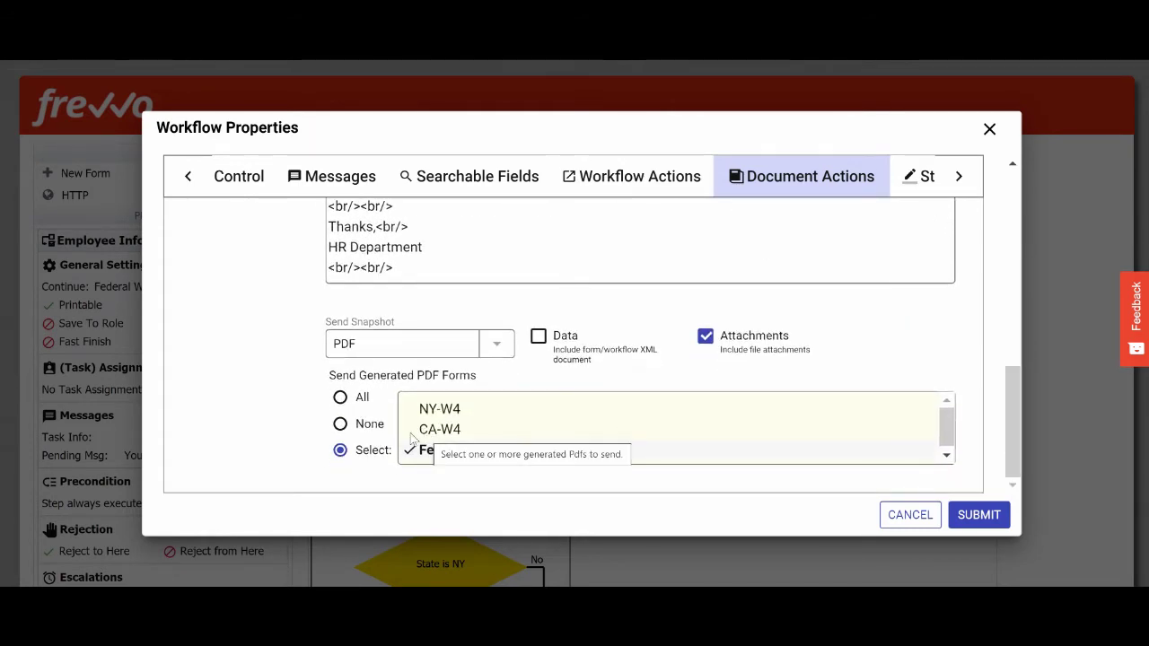
click(367, 431)
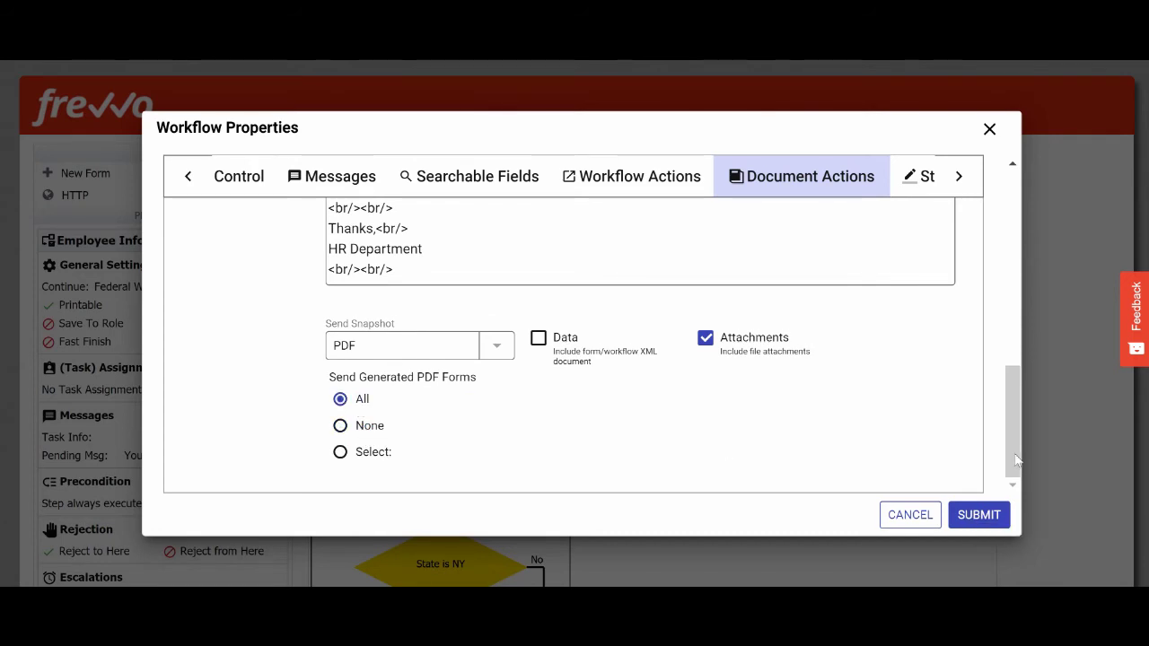
drag(1022, 404, 1026, 243)
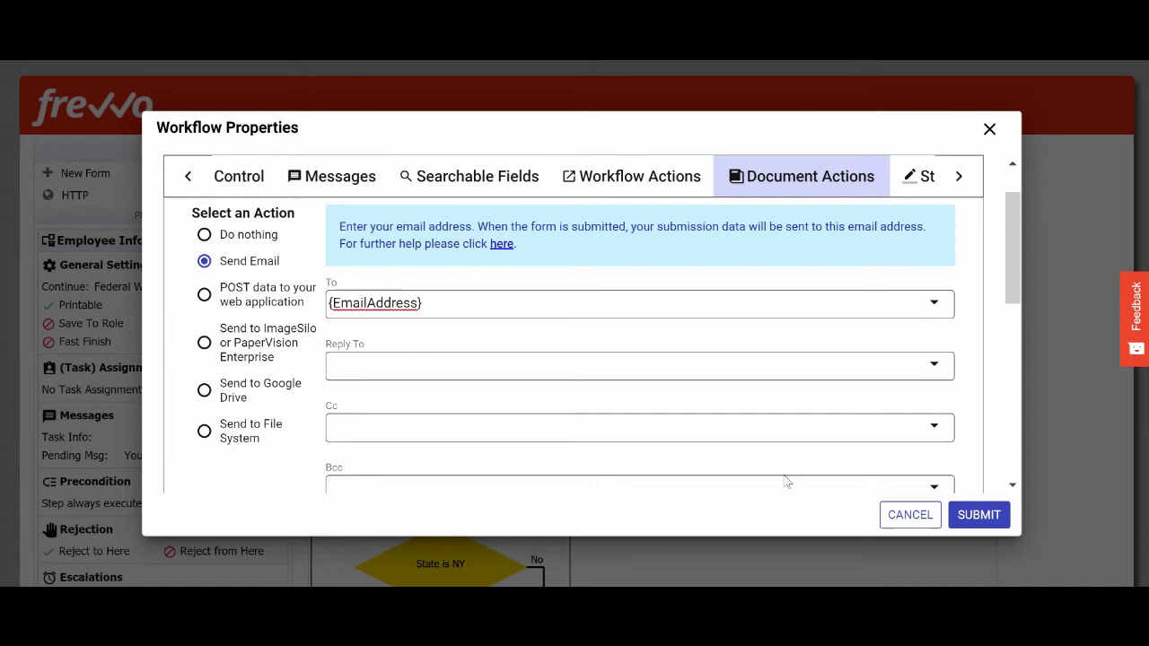
click(979, 518)
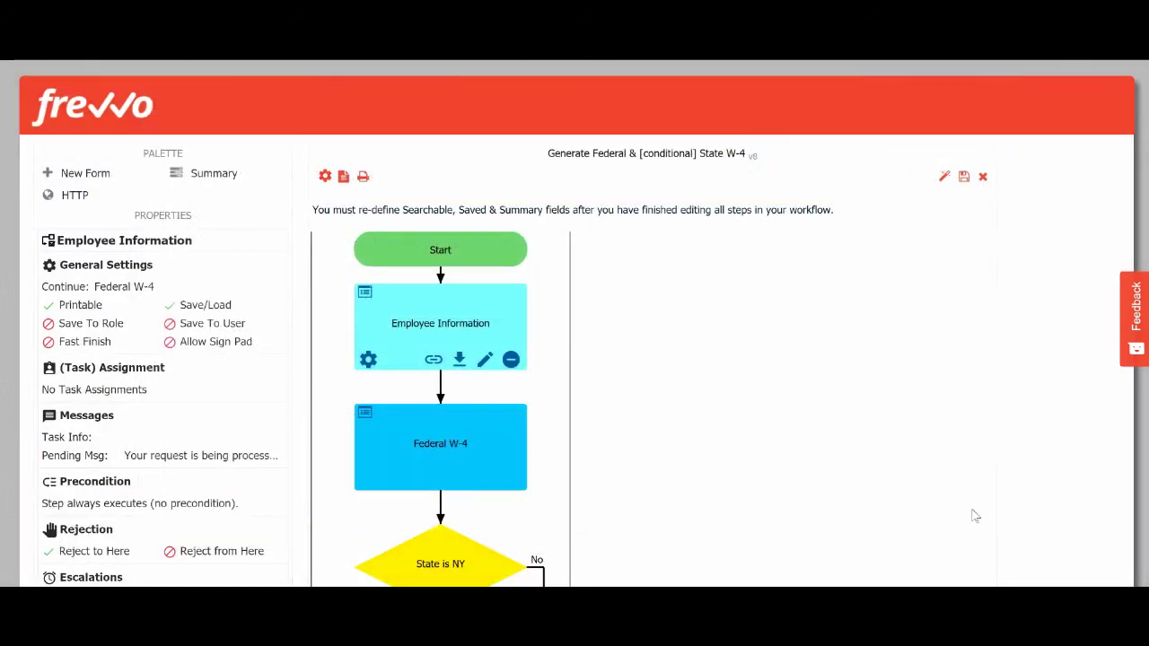
Step: Save the workflow, start a test run and enter first name Sally
click(963, 177)
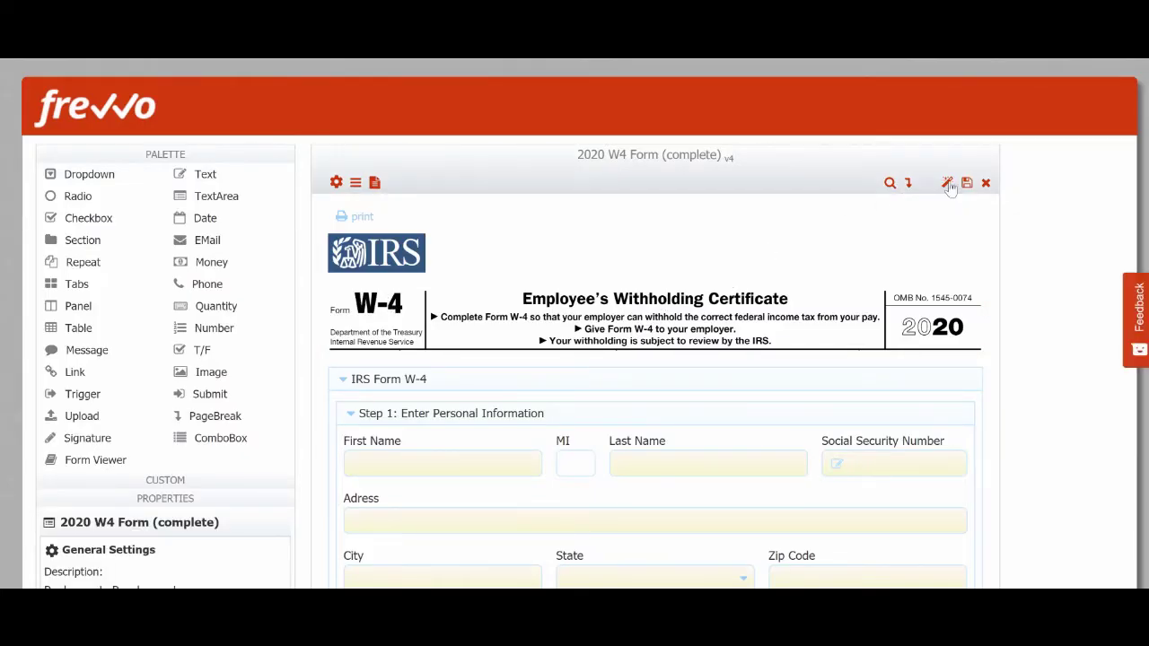
click(948, 184)
click(391, 354)
text(Sally)
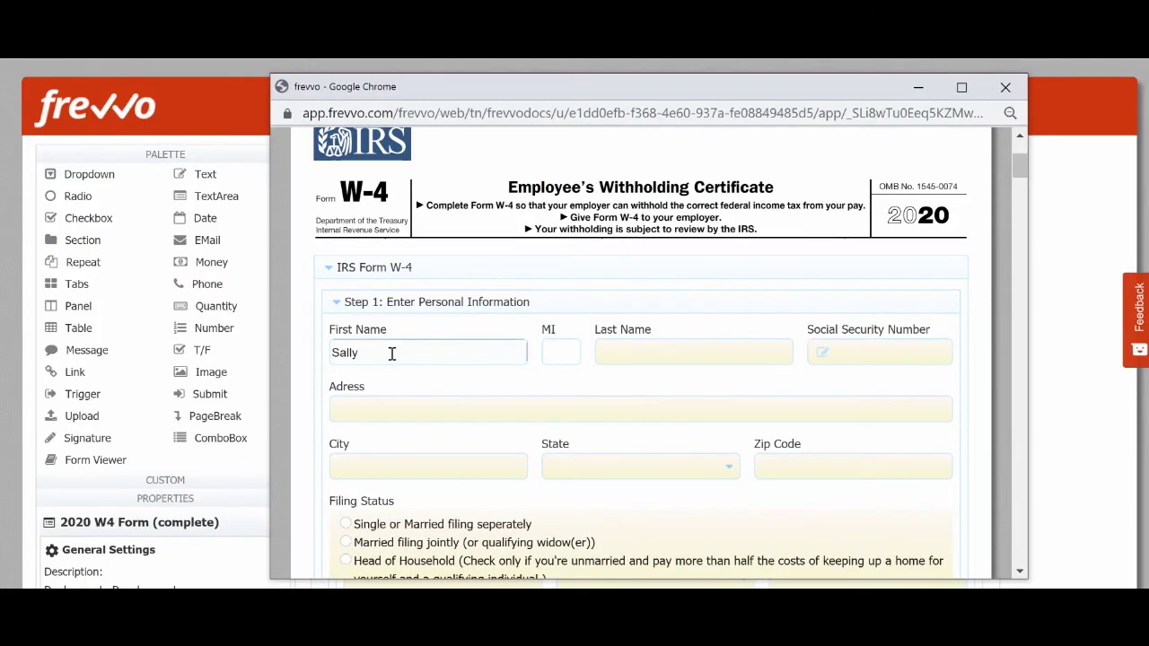
key(Tab)
key(Tab)
text(Smith)
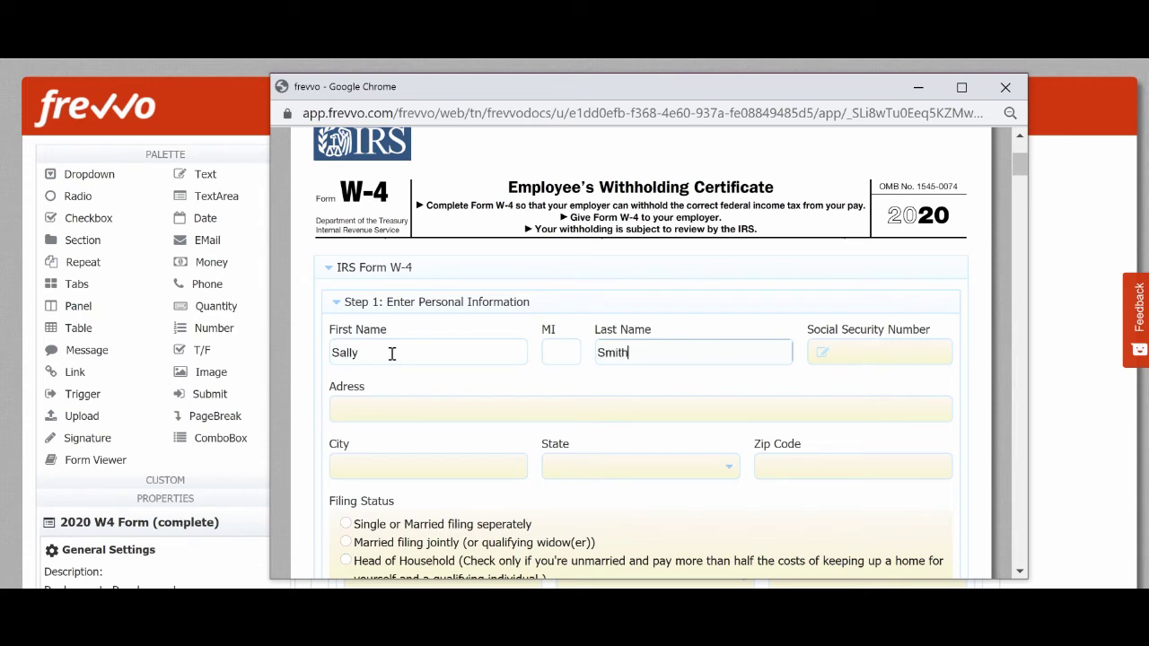
key(Tab)
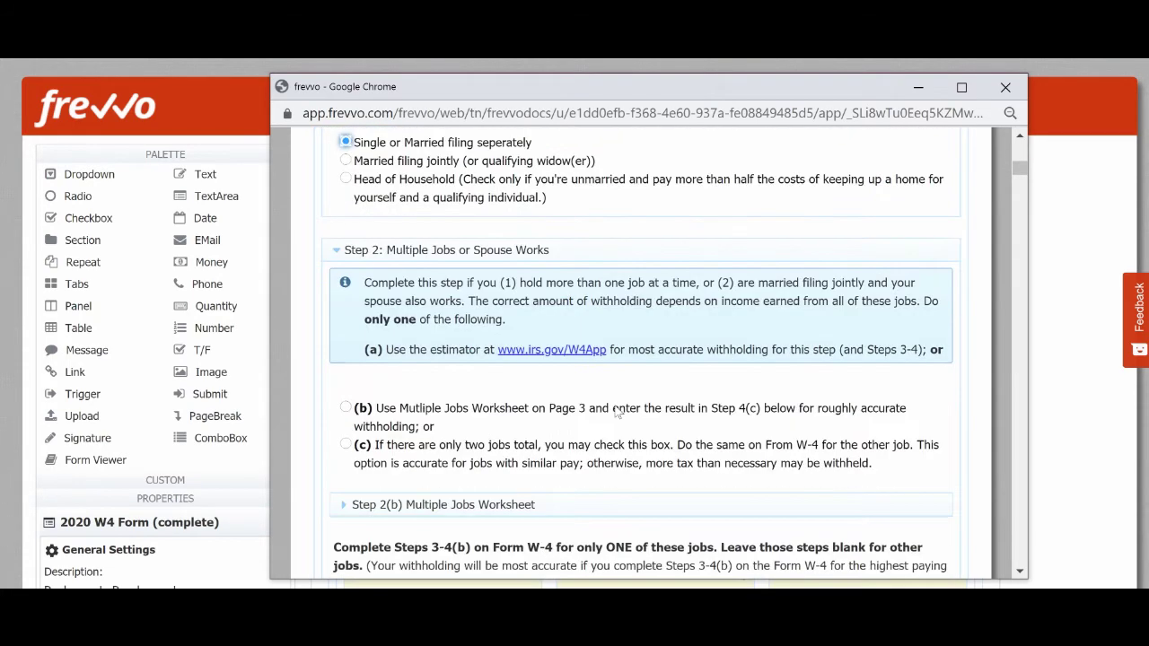
Step: Fill in the multiple-jobs worksheet line 1 amount and the number of pay periods
scroll(616, 411, down, 3)
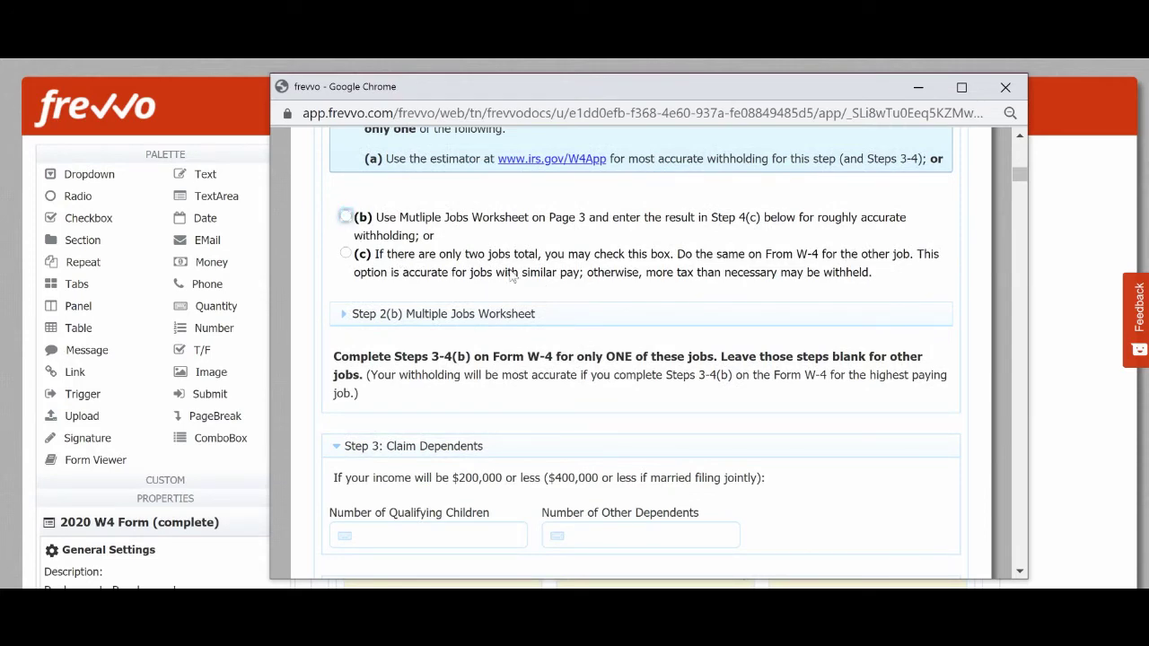
scroll(897, 326, down, 1)
text(5)
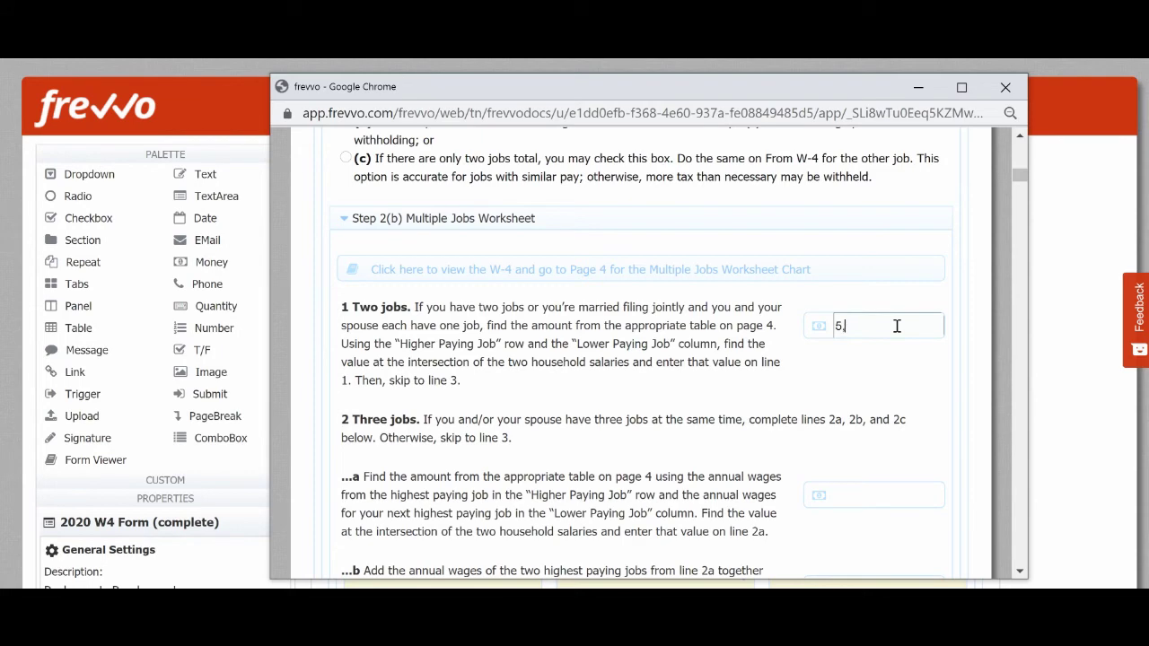
text(00)
key(Tab)
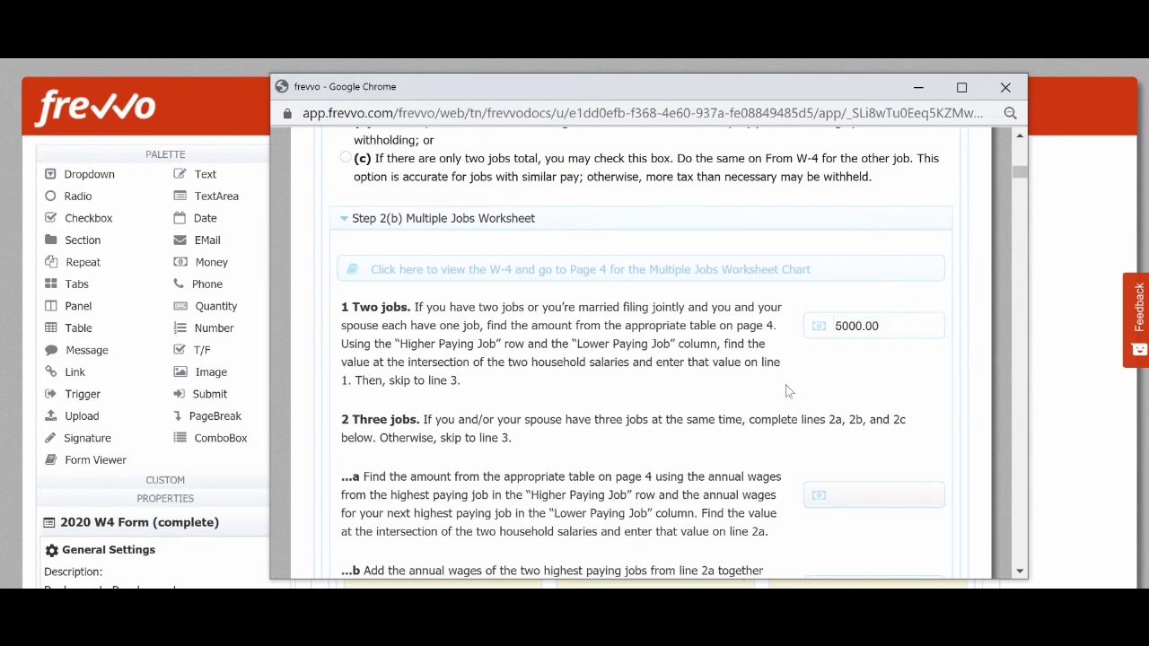
scroll(755, 447, down, 1)
scroll(755, 447, down, 2)
click(914, 450)
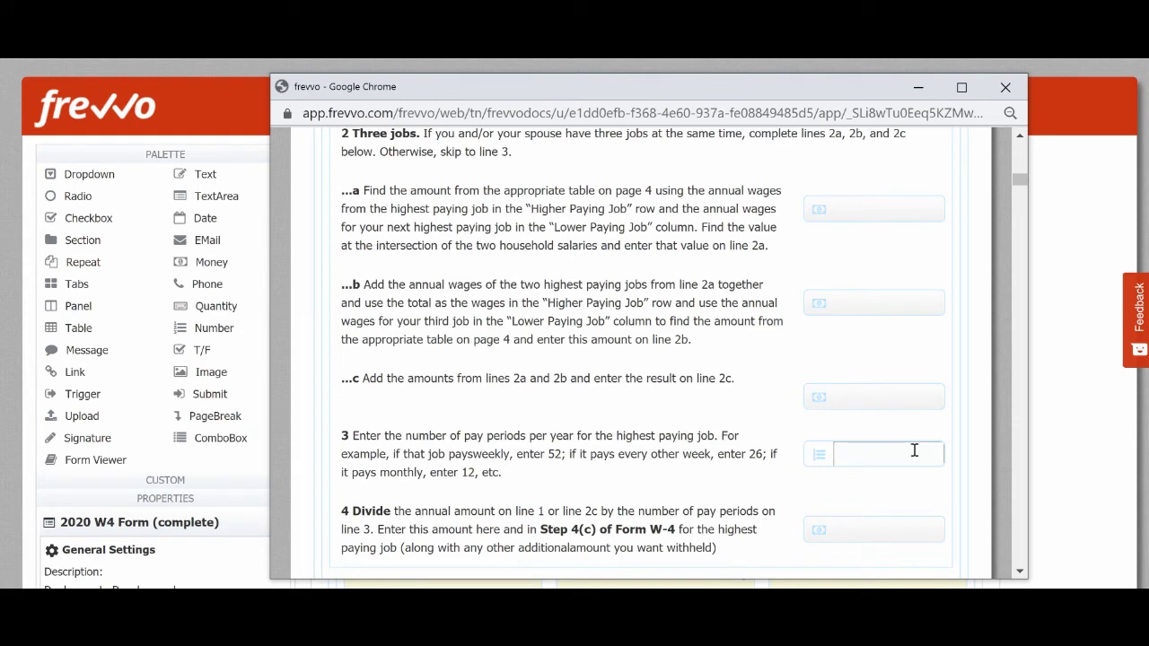
text(52)
Step: Enter 1 other dependent plus the Step 4 other income and extra withholding amounts
scroll(909, 467, down, 2)
scroll(909, 465, down, 1)
scroll(907, 464, down, 1)
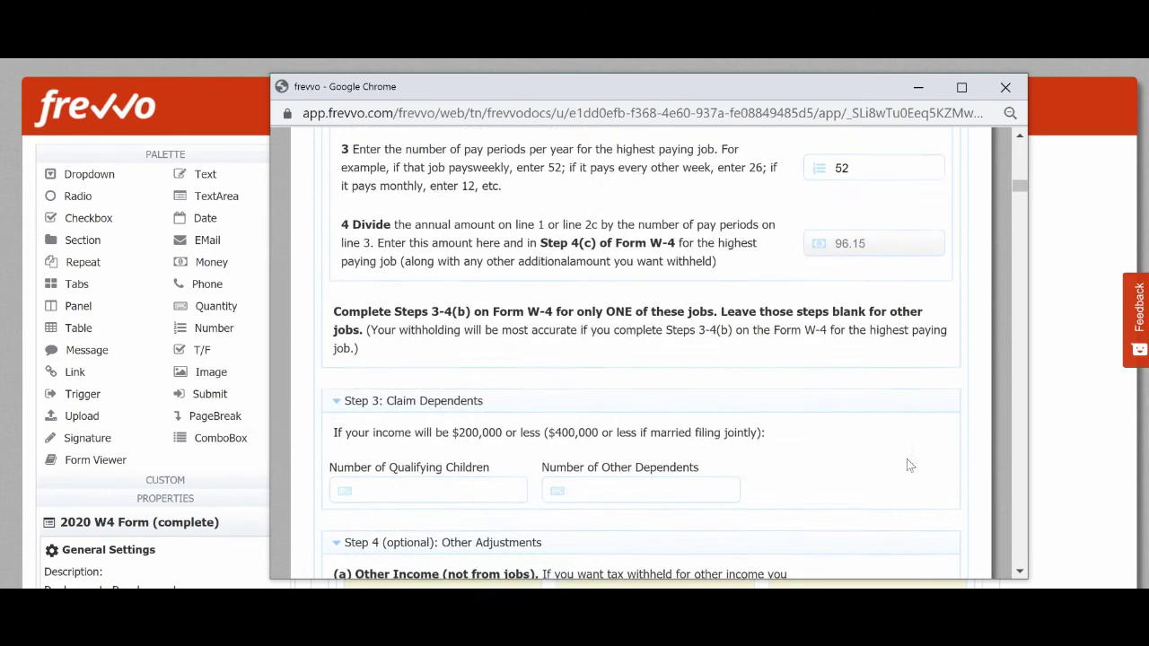
scroll(572, 458, down, 1)
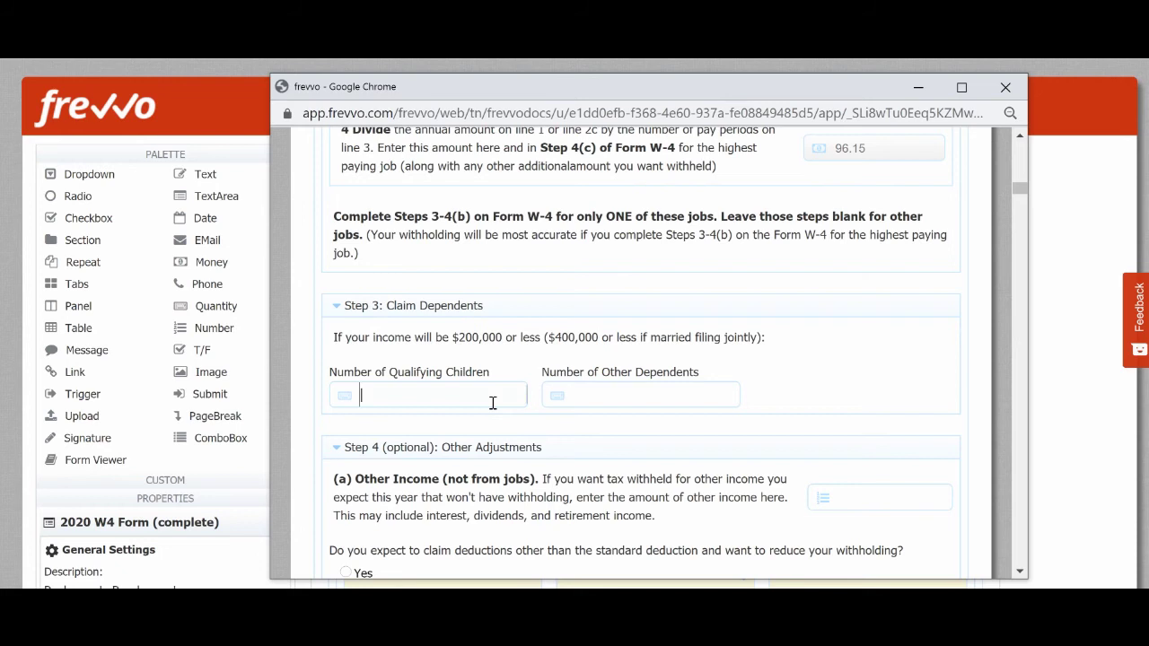
text(1)
click(616, 402)
text(1)
scroll(863, 308, down, 2)
click(863, 308)
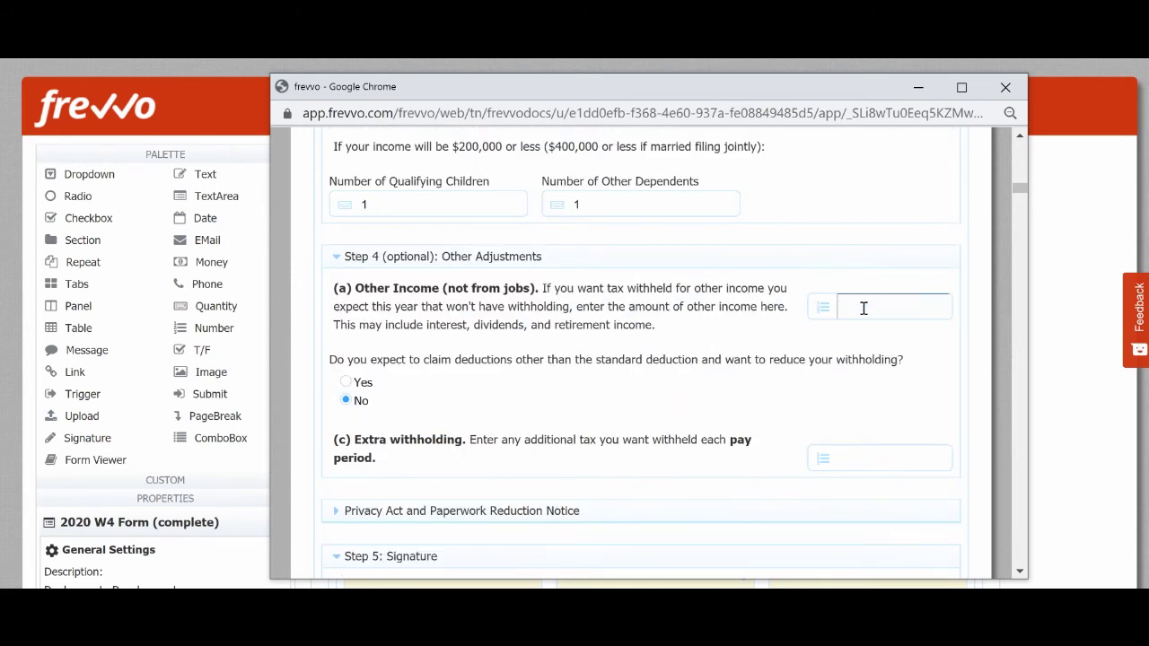
text(0)
click(899, 461)
text(0)
scroll(597, 449, down, 1)
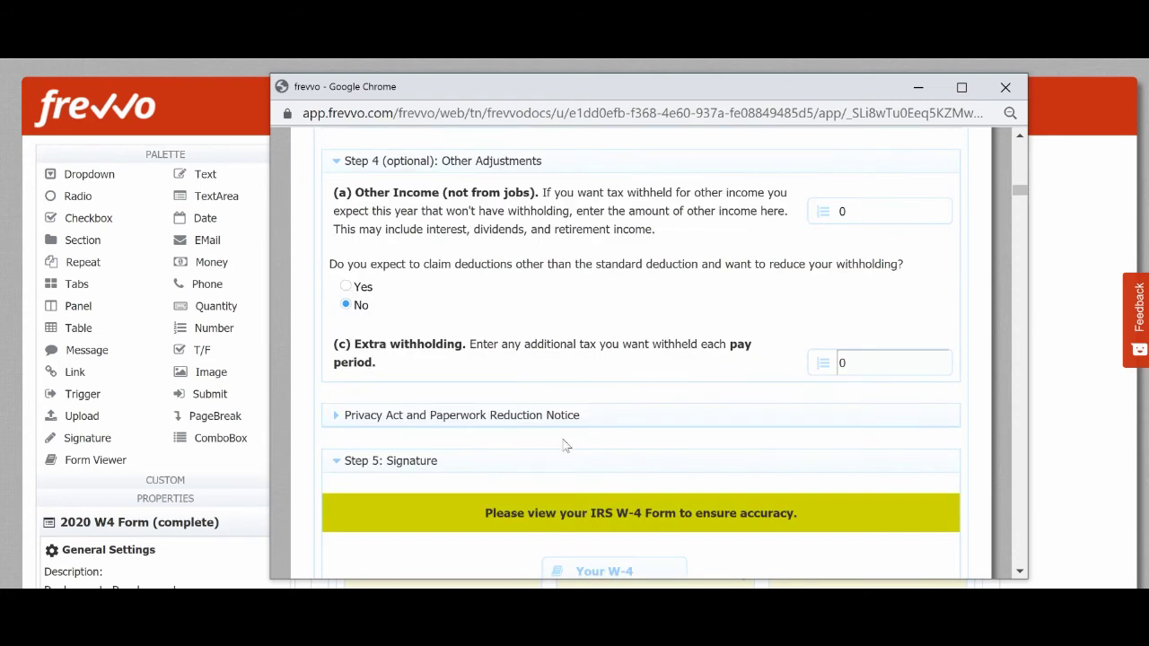
click(443, 424)
scroll(454, 409, down, 2)
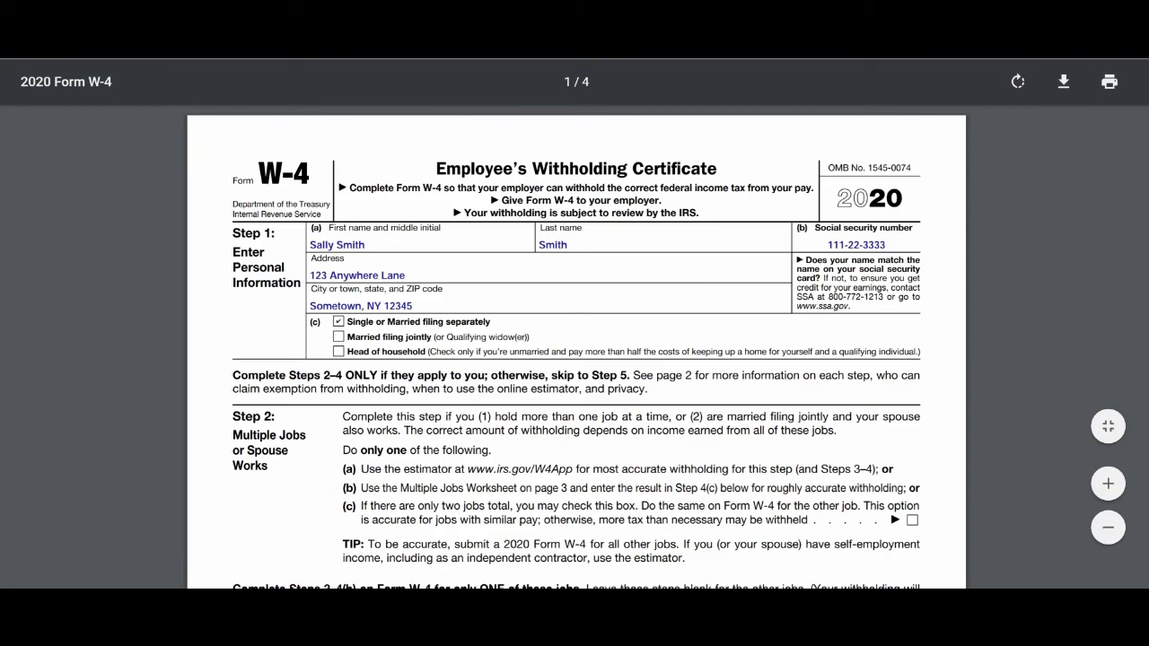
scroll(574, 350, down, 5)
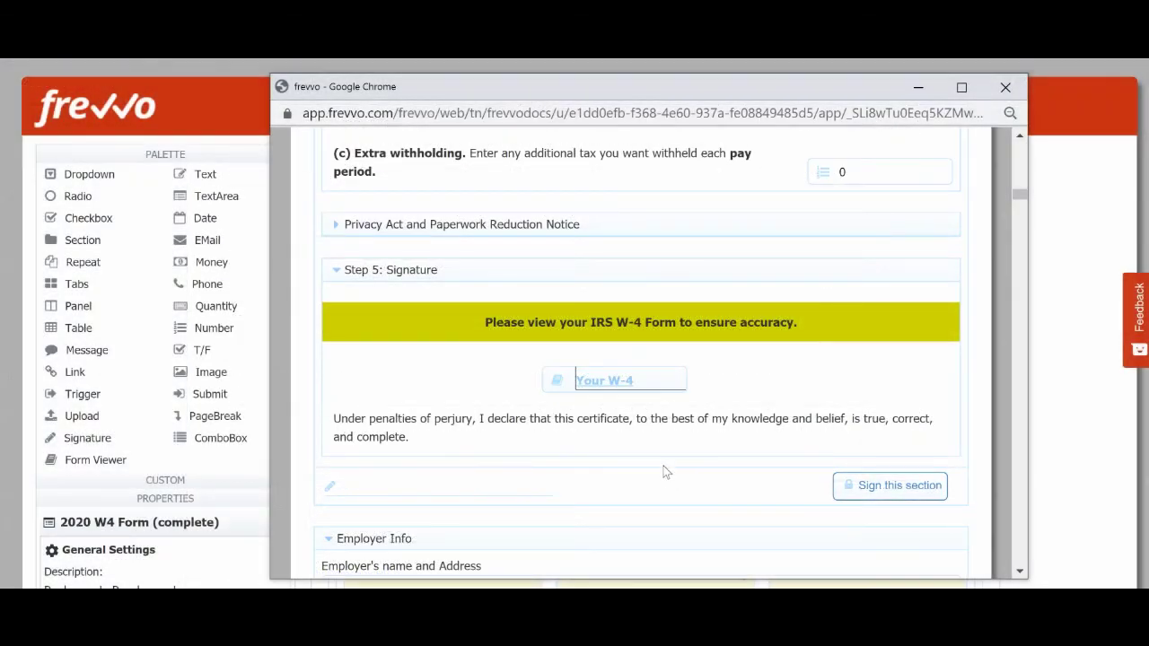
Step: Draw and apply a signature in the test W-4's Step 5 signature pad
click(860, 485)
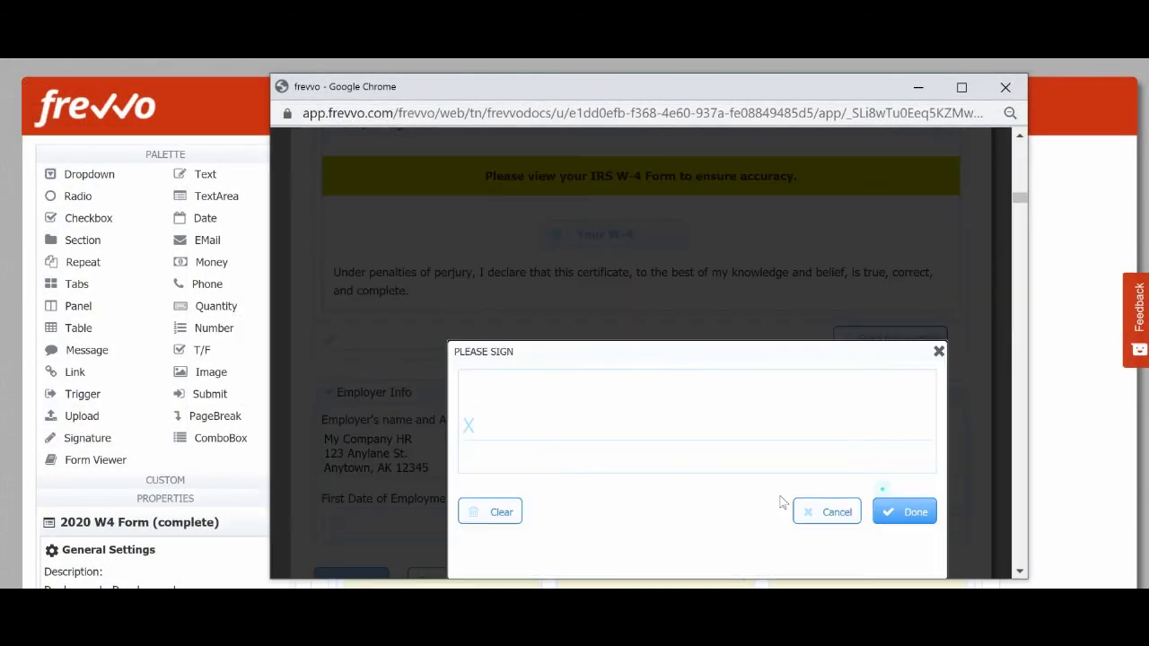
drag(515, 417, 603, 438)
click(631, 426)
mouse_move(654, 386)
mouse_down()
mouse_move(706, 431)
mouse_move(859, 436)
mouse_up()
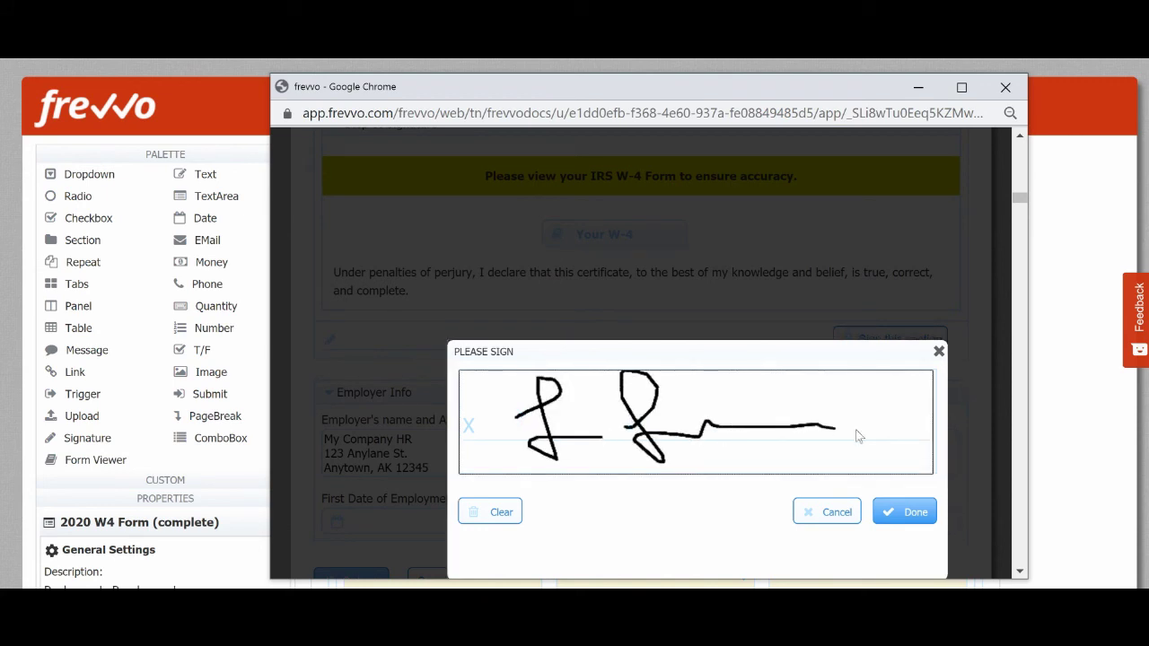
click(901, 512)
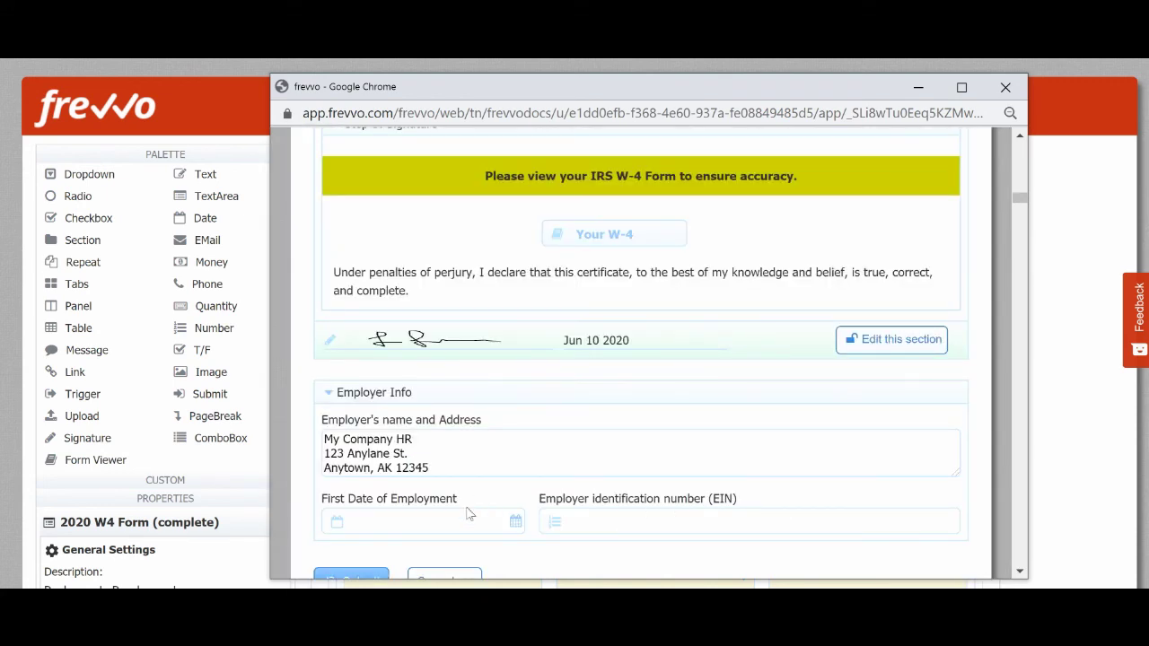
scroll(513, 530, down, 2)
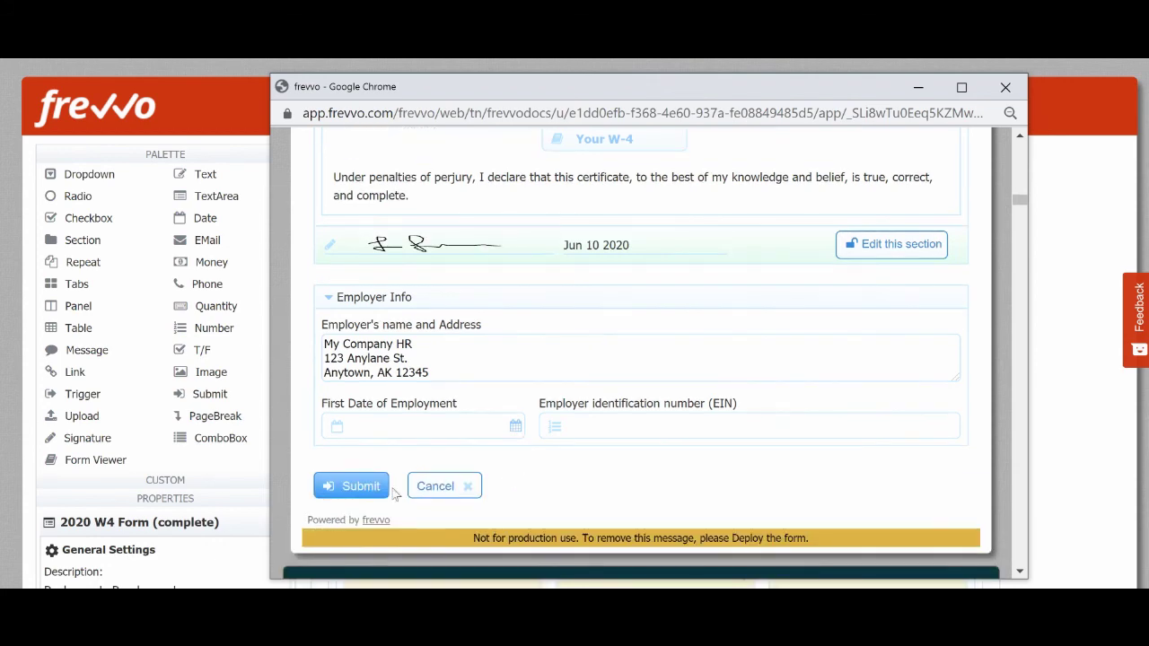
click(369, 489)
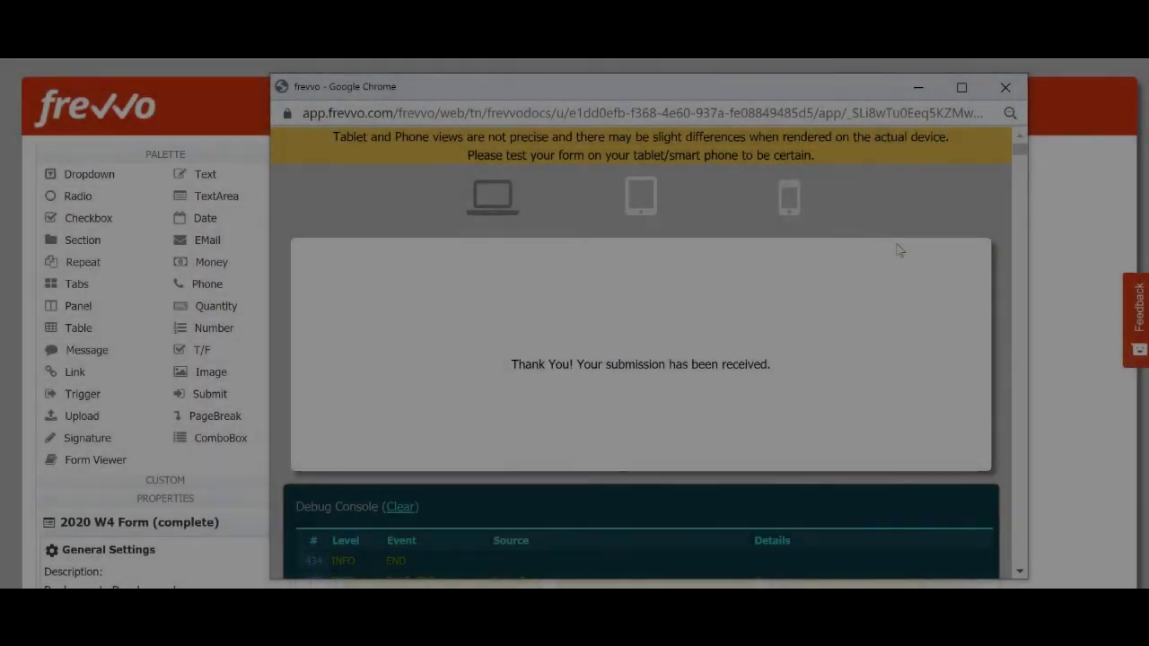